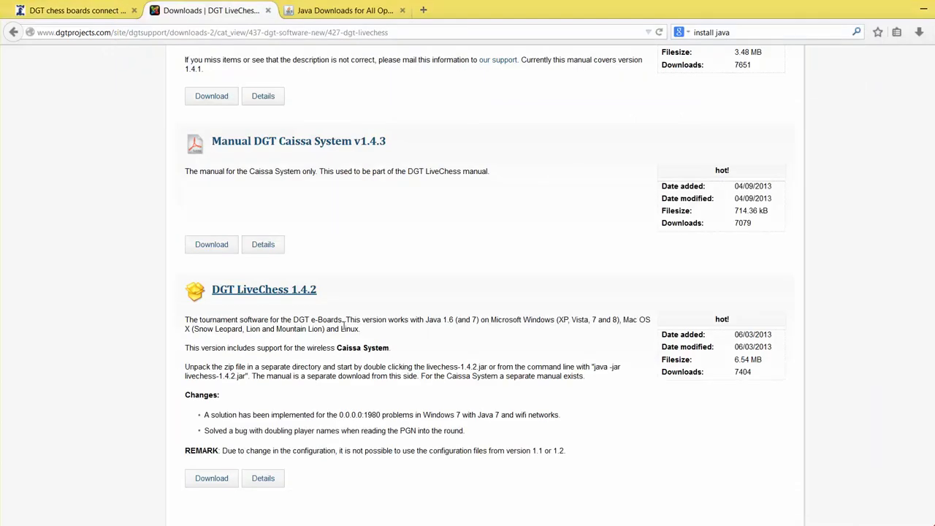
Step: Check the Java requirement for DGT LiveChess 1.4.2 and install Java from the downloaded jre-7u55-windows-x64.exe
left_click_drag(342, 321, 480, 322)
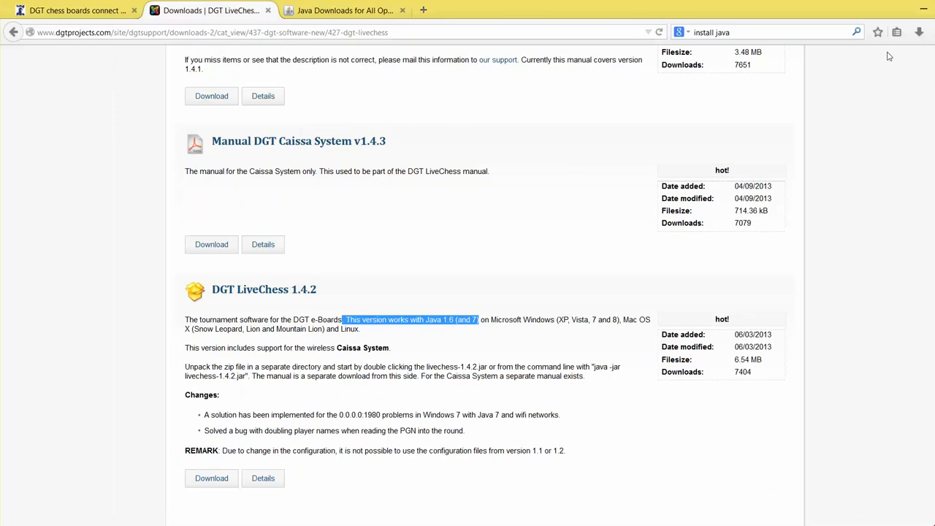
left_click(919, 33)
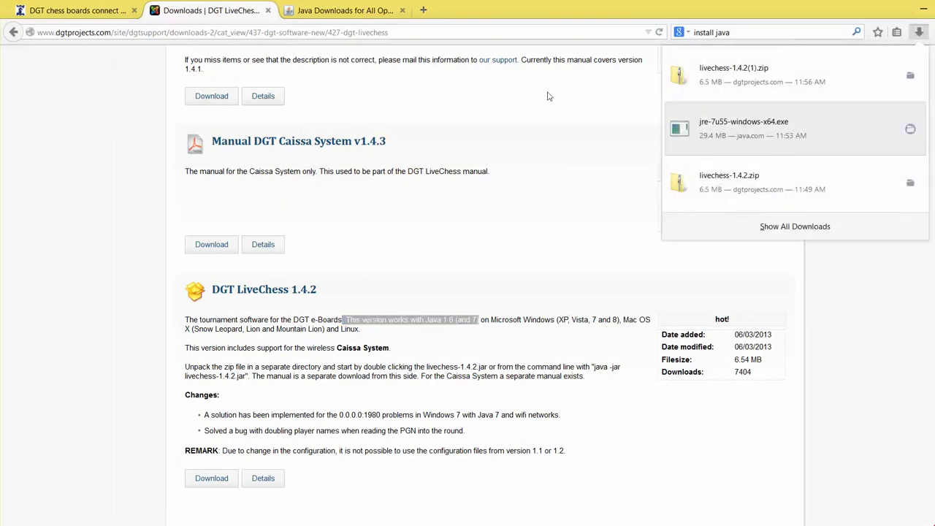
left_click(340, 11)
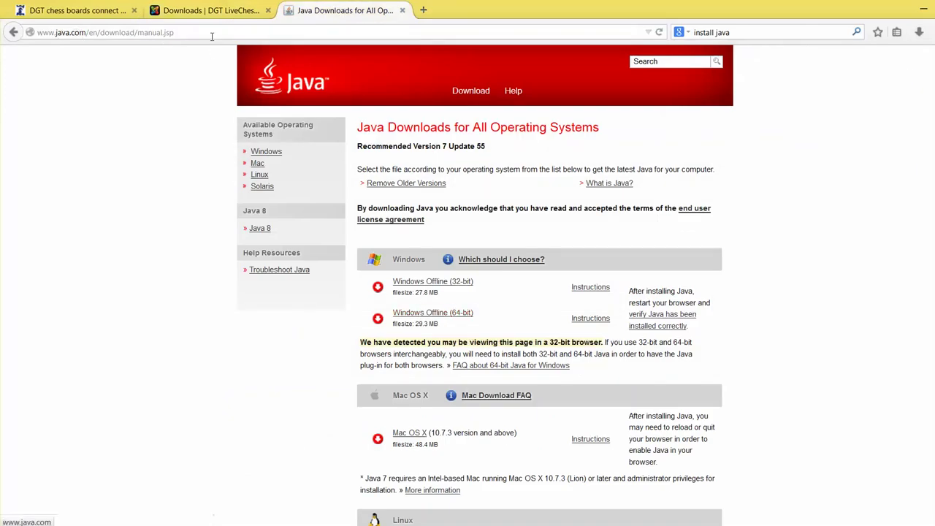
left_click(919, 33)
left_click(799, 136)
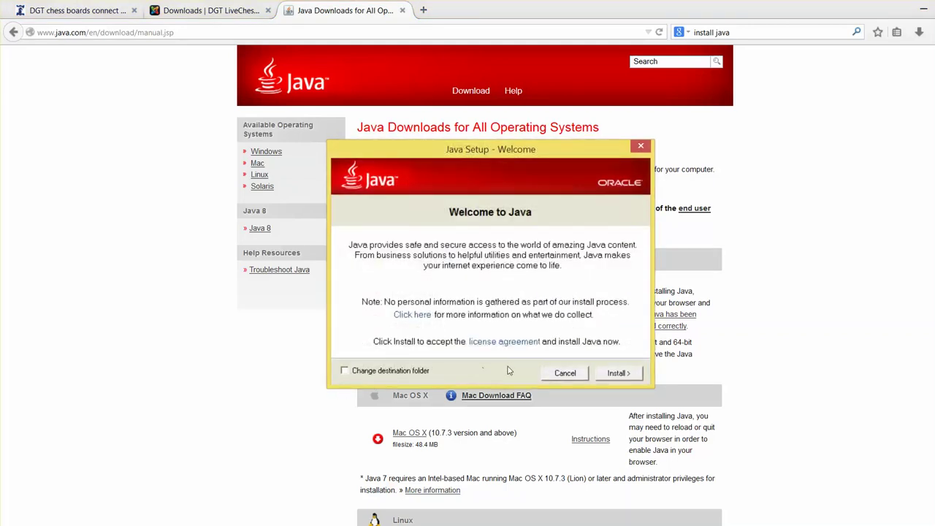
left_click(604, 376)
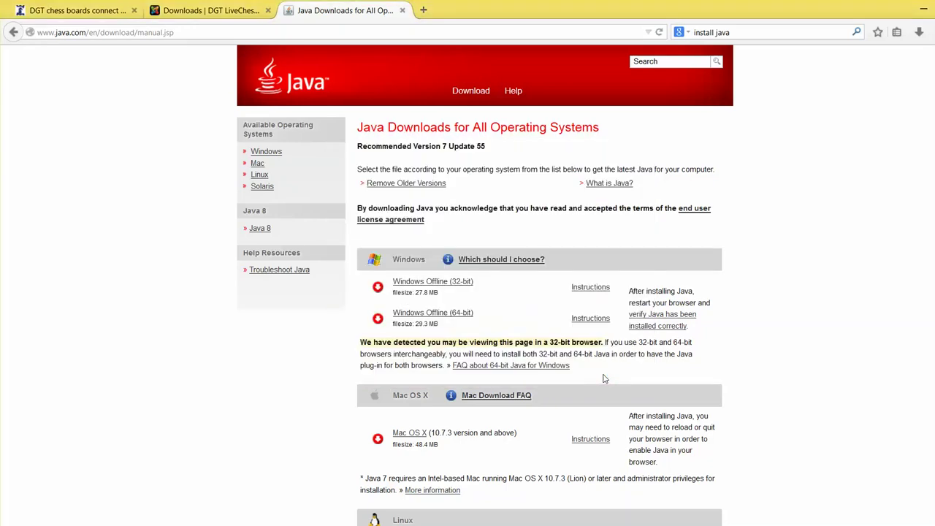
left_click(619, 373)
Step: Launch livechess-1.4.2.jar from the LiveChess folder and allow Java access through Windows Firewall on private networks
mouse_move(128, 507)
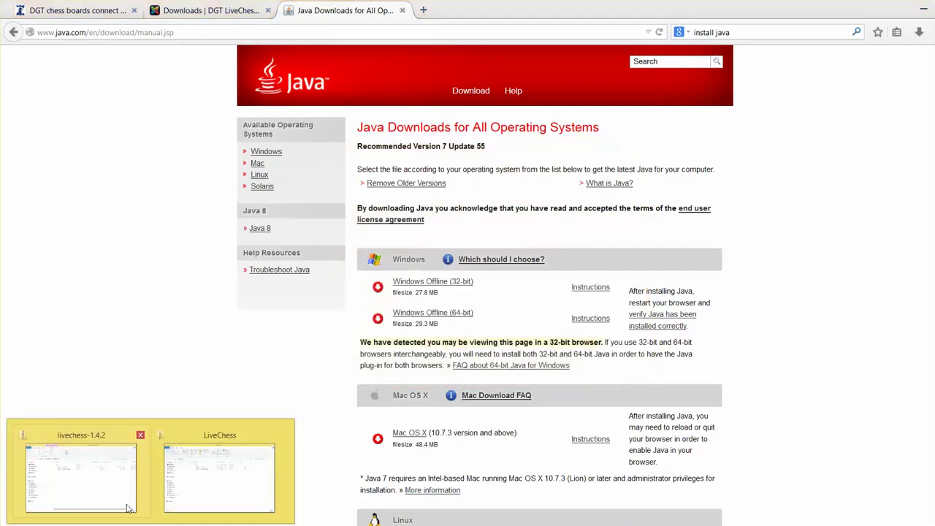
left_click(203, 486)
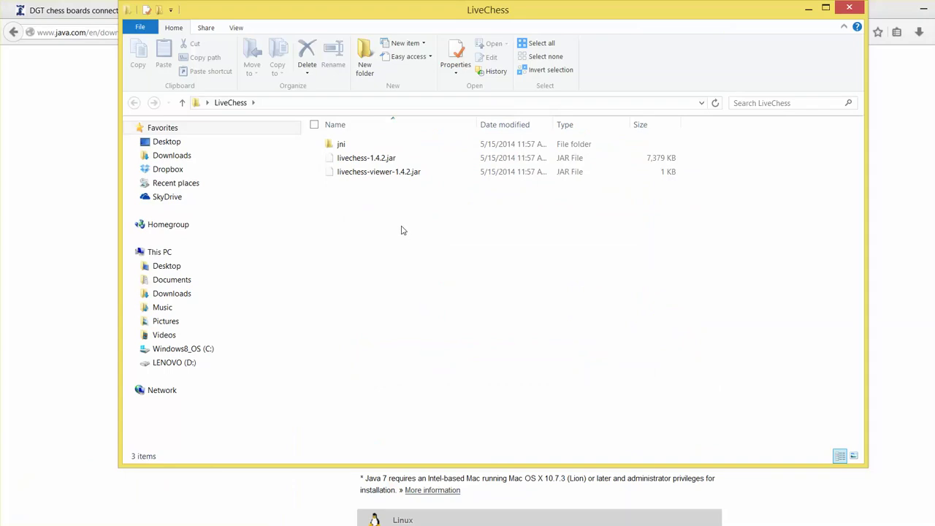
left_click(364, 162)
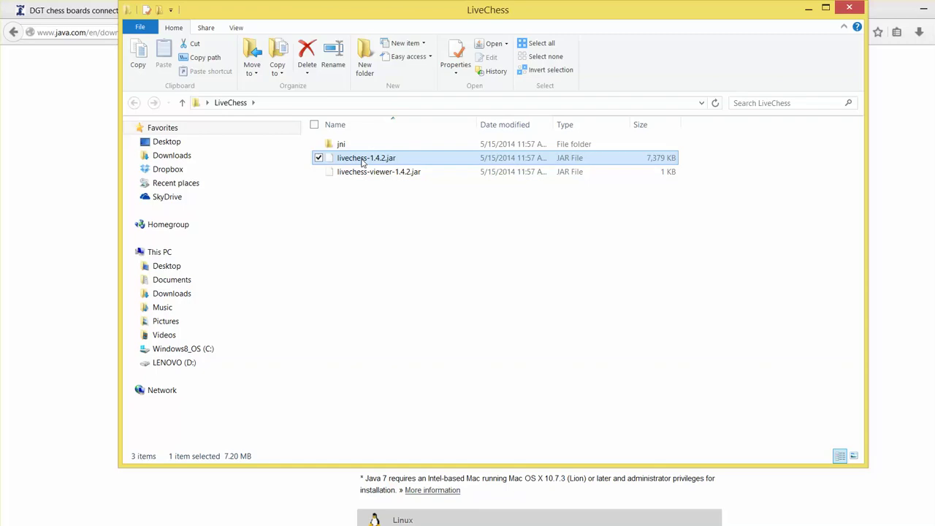
right_click(362, 160)
left_click(349, 169)
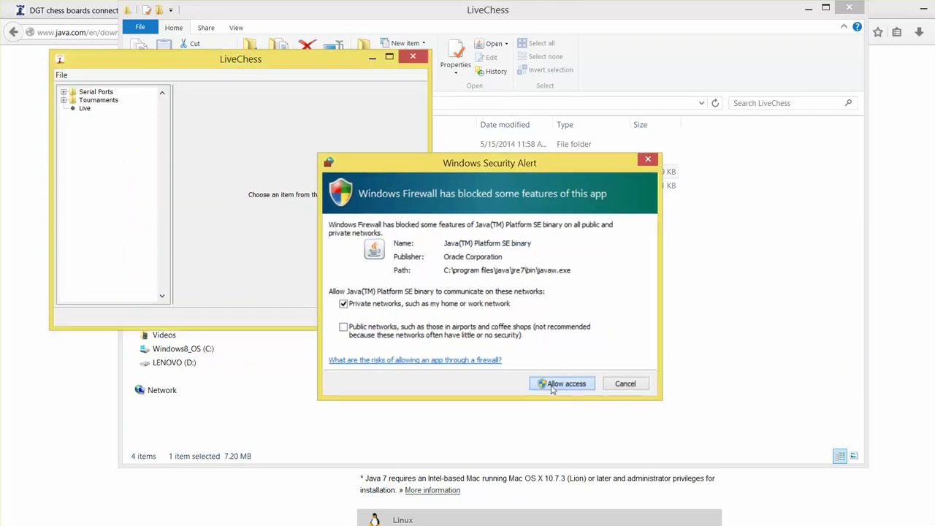
left_click(554, 384)
Step: Reposition the LiveChess window and close the RabbitConnect board window
left_click_drag(297, 63, 311, 140)
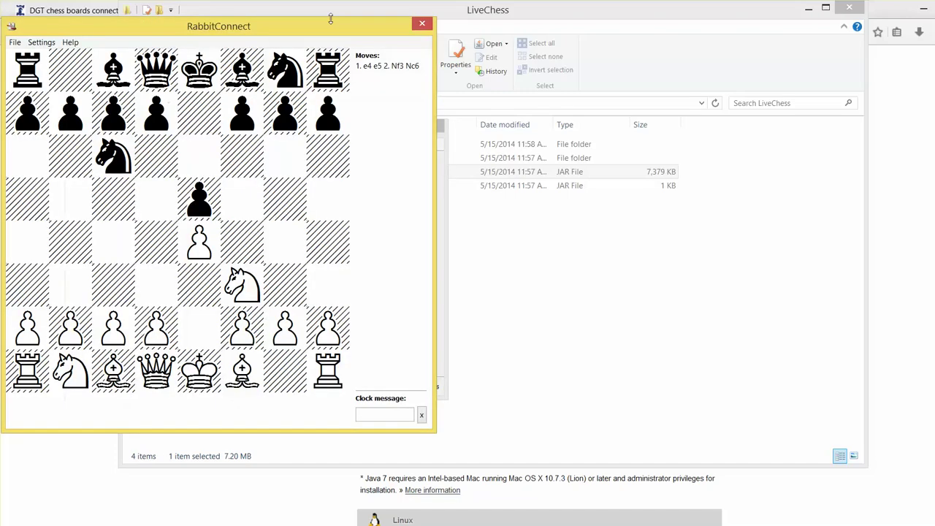
left_click(422, 26)
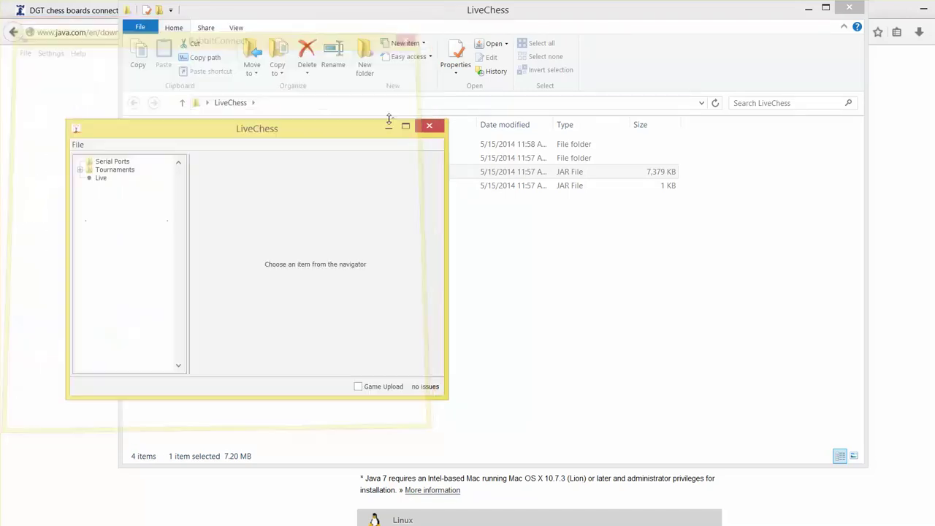
left_click_drag(281, 130, 278, 128)
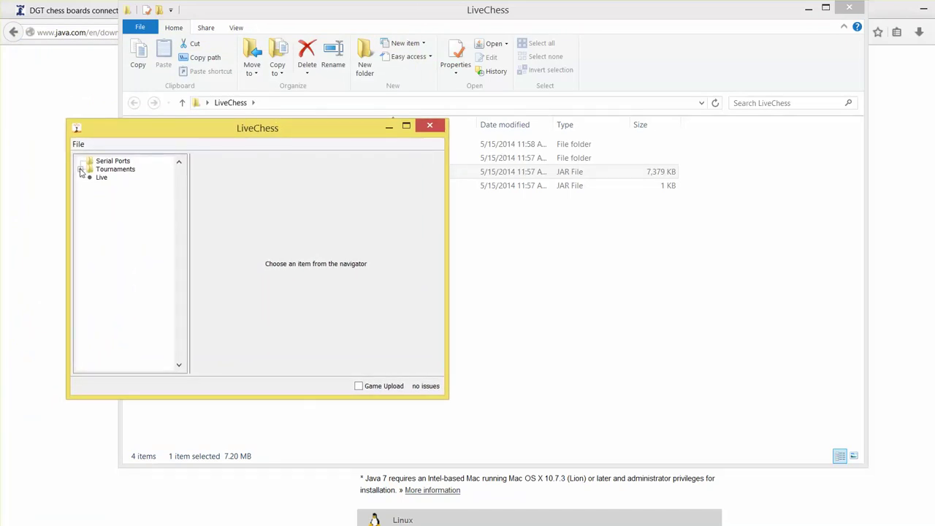
Step: Show the serial ports in a widened LiveChess window and enable port COM3
left_click(100, 162)
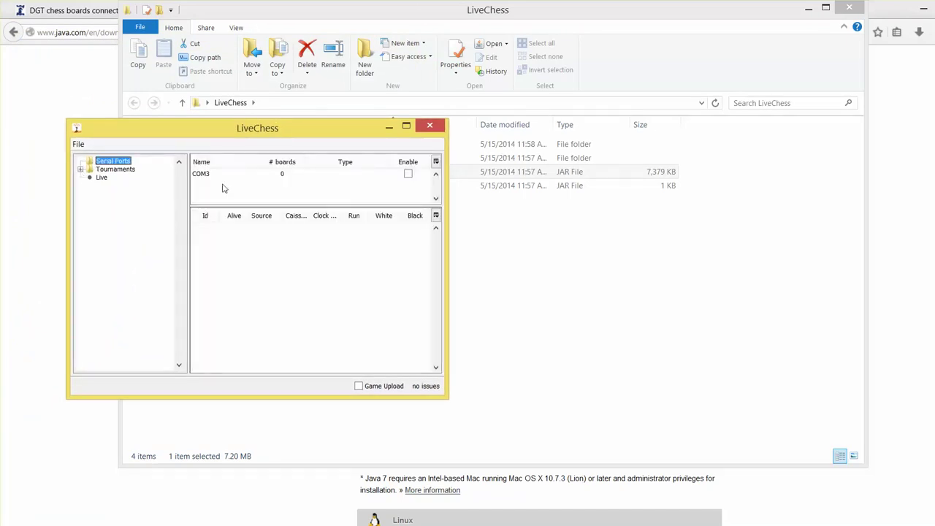
left_click_drag(445, 233, 573, 231)
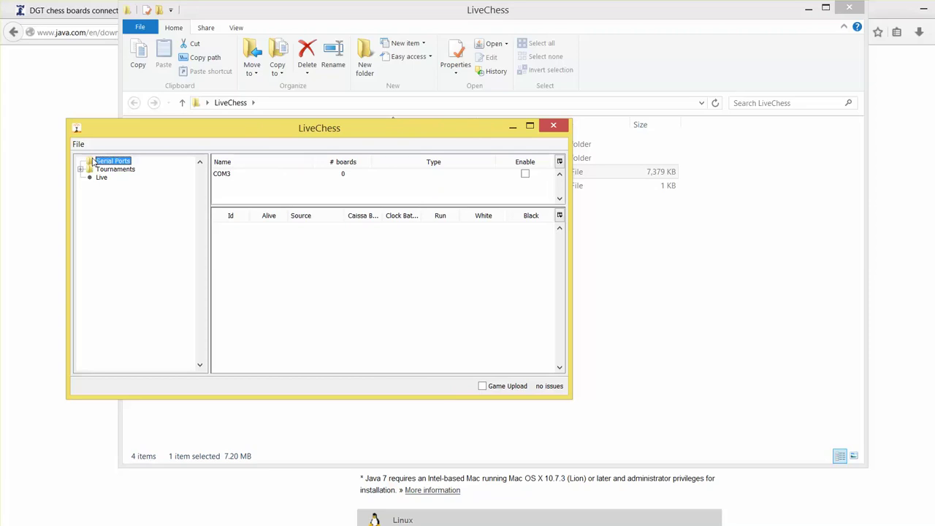
left_click(227, 176)
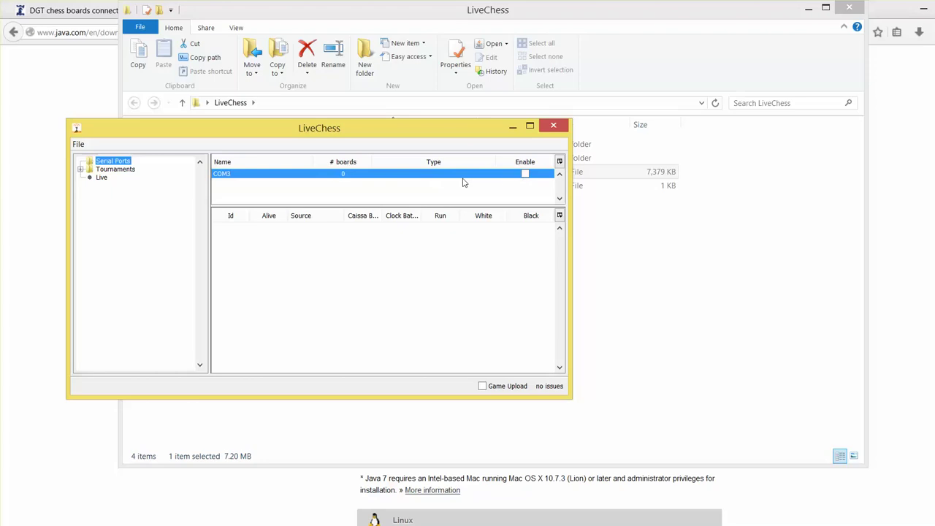
left_click(525, 174)
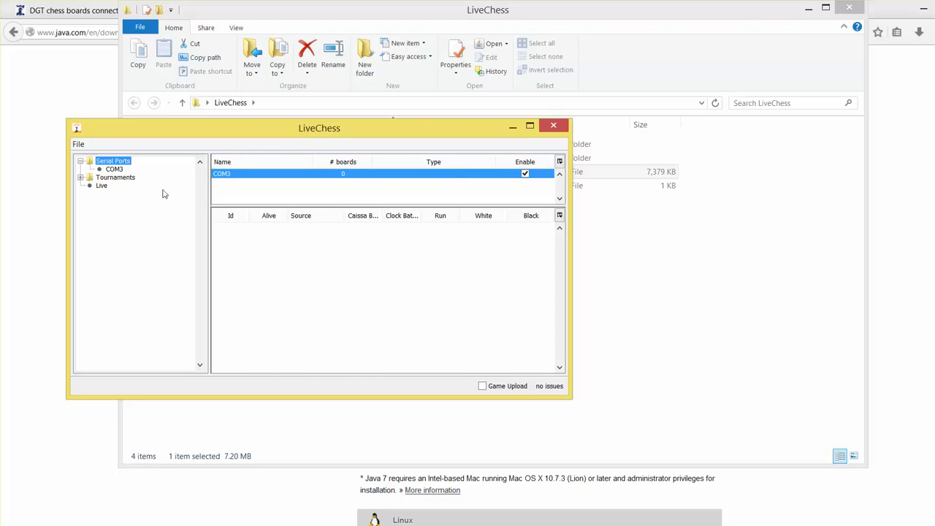
Step: Scan COM3 for connected boards, then re-enable the port and return to the serial ports overview
left_click(115, 171)
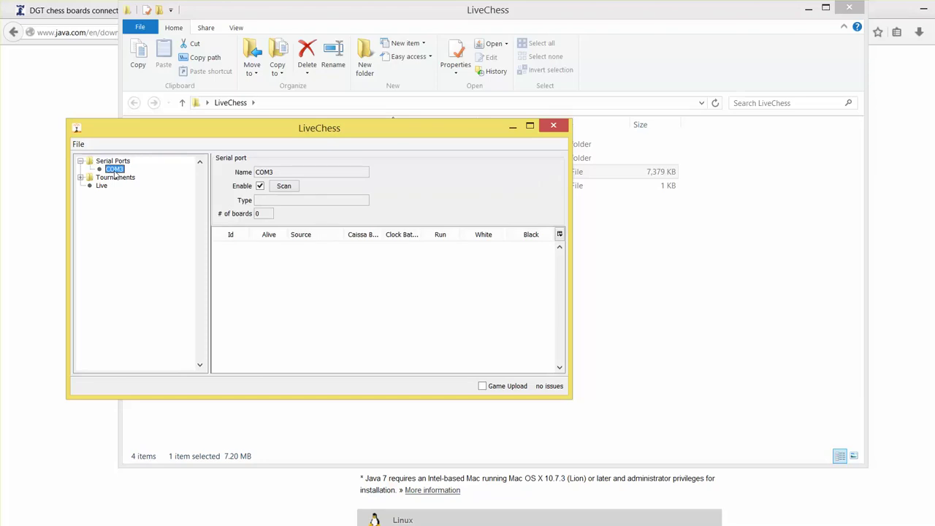
left_click(288, 188)
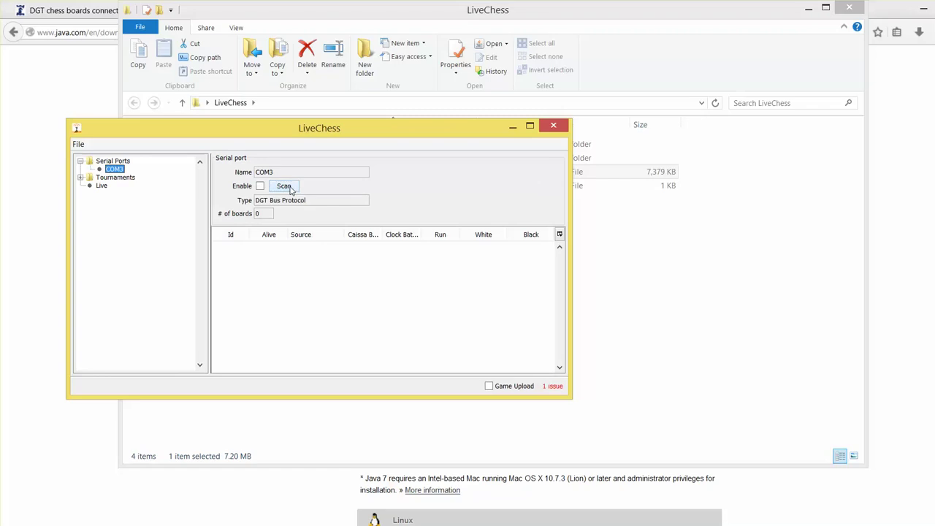
left_click(260, 187)
left_click(115, 169)
left_click(117, 162)
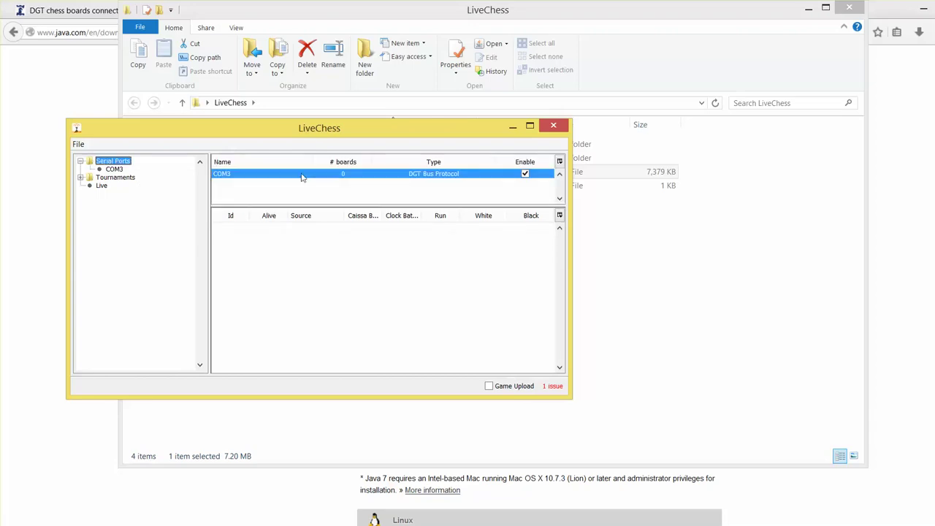
Step: Reopen the COM3 port details and scan the port for boards again
left_click(426, 174)
left_click(117, 171)
left_click(285, 188)
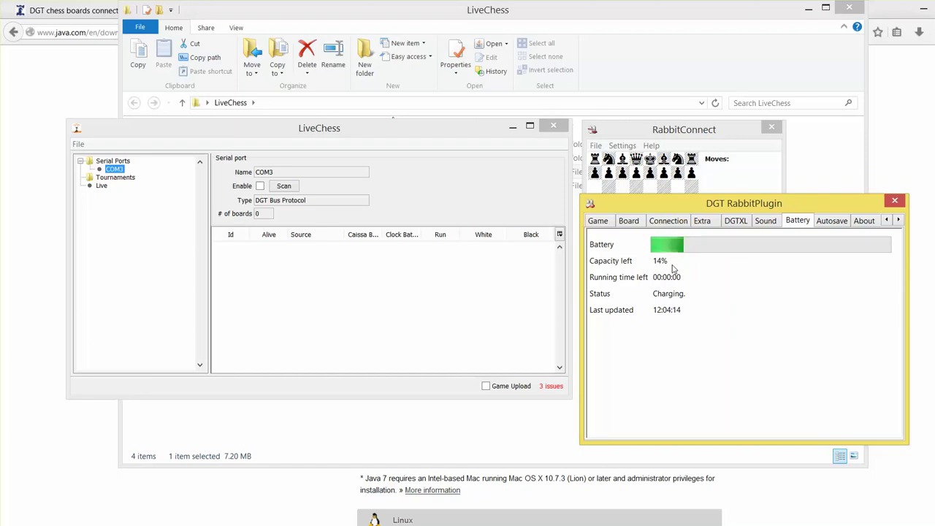
Step: Add a tournament named "Event" with the description "New York"
left_click(116, 178)
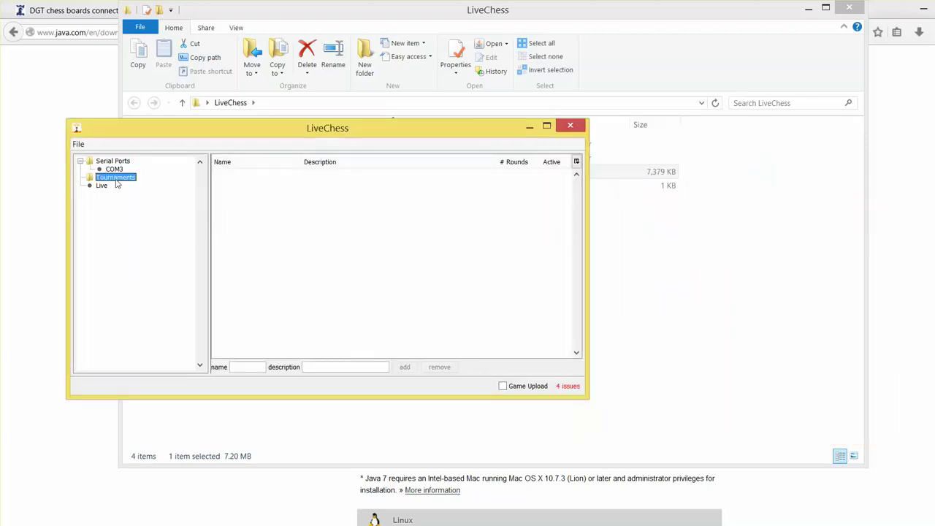
left_click(241, 367)
type("Event")
left_click(330, 367)
type("New York")
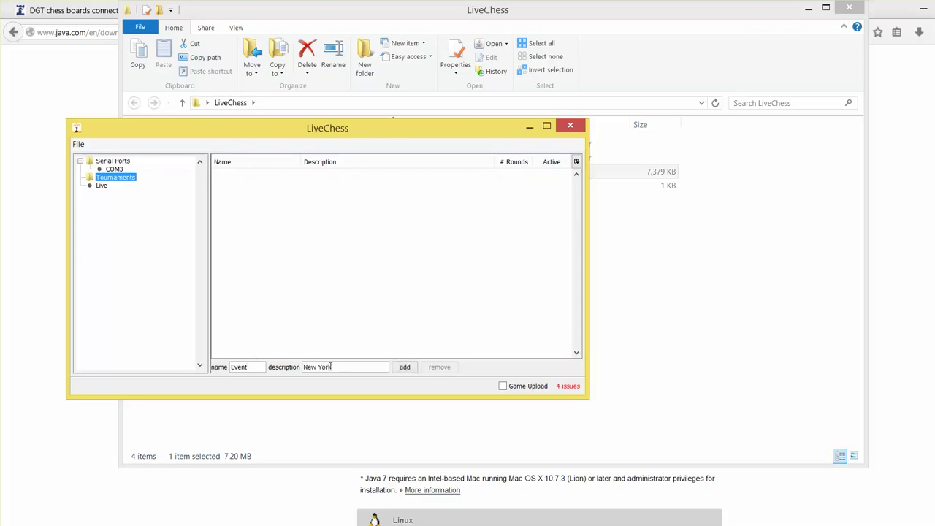
left_click(401, 367)
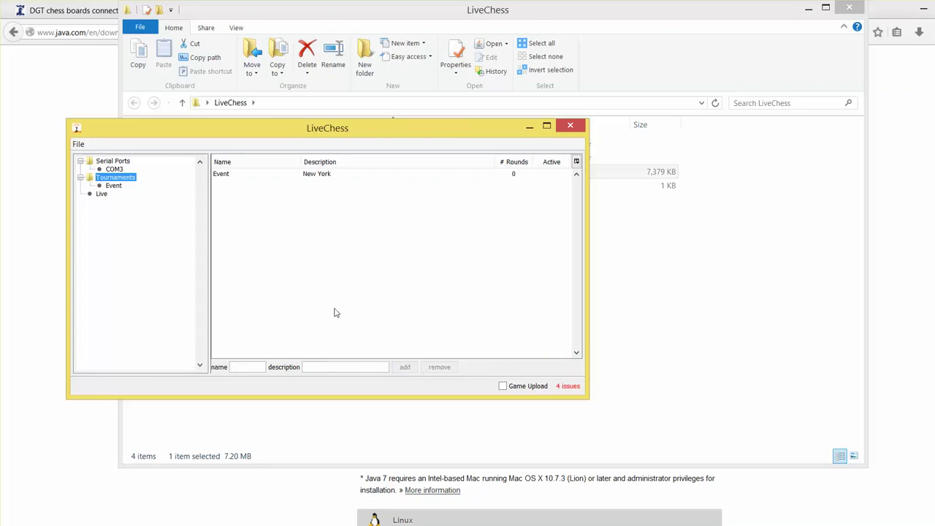
Step: Rename the "Event" tournament to "Magnus Carlsen" and put "Magnus in" before "New York" in its description
left_click(117, 187)
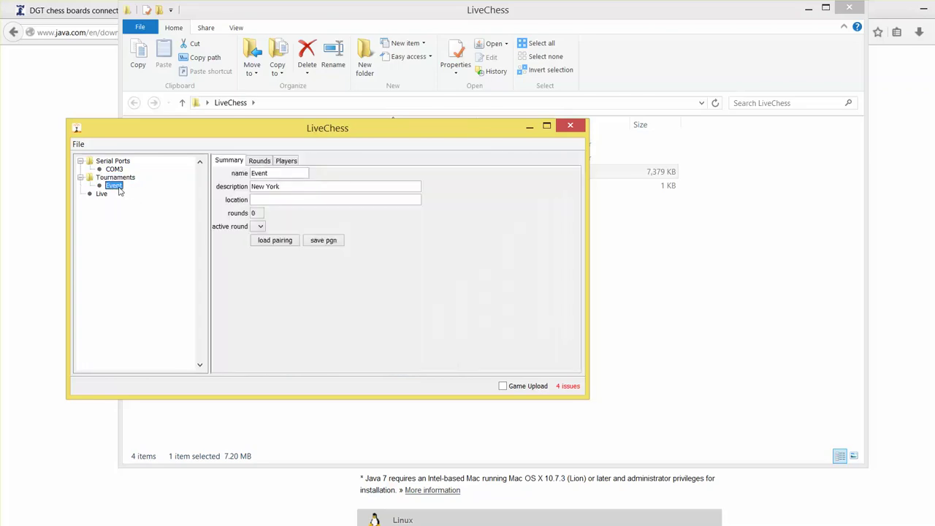
left_click_drag(277, 174, 243, 177)
type("Magnus Carlsen")
key("Tab")
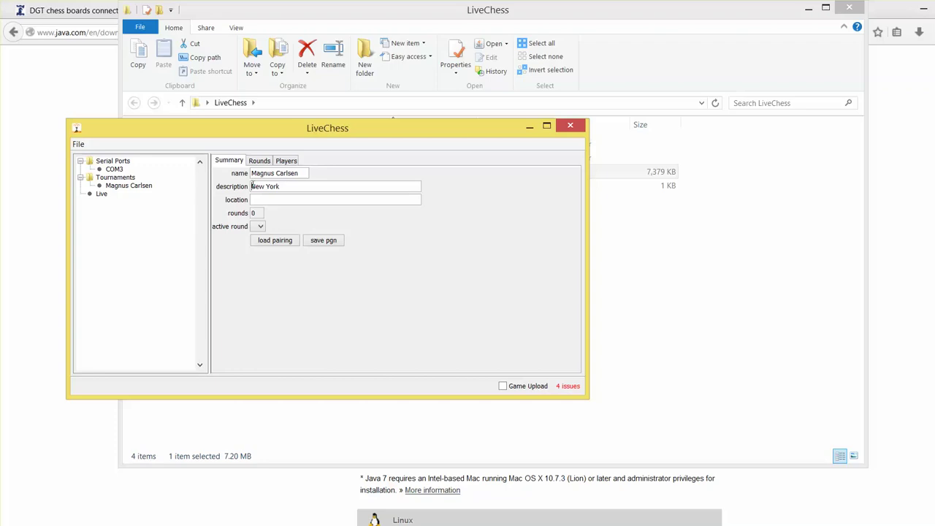
type("Magnus in")
Step: Add a player to the tournament with first name Magnus and last name Carlsen
left_click(259, 161)
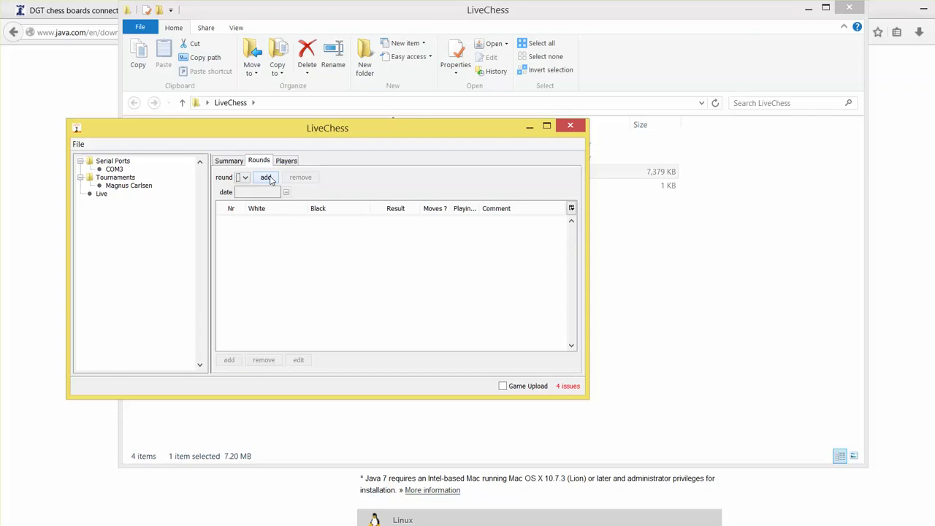
left_click(286, 161)
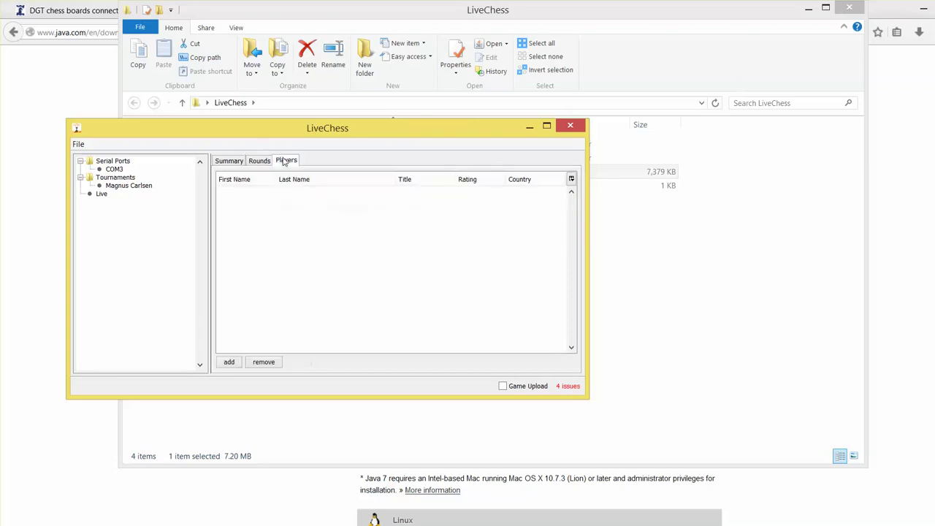
left_click(231, 363)
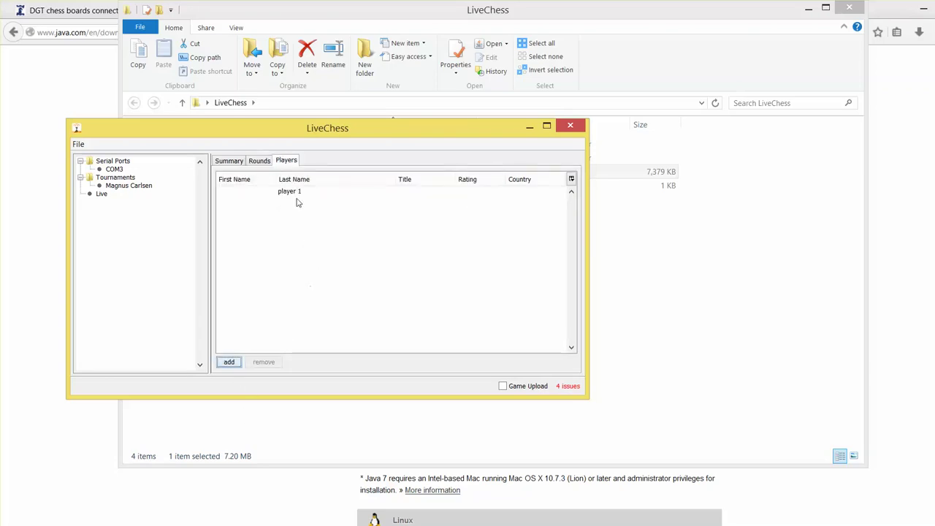
left_click(296, 193)
type("Carlsen")
key("Return")
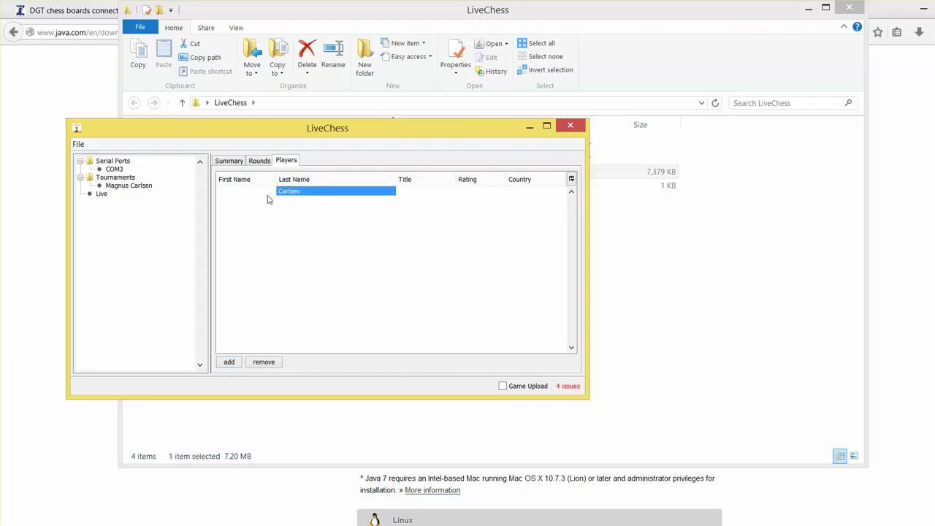
double_click(263, 192)
type("Magnus")
key("Return")
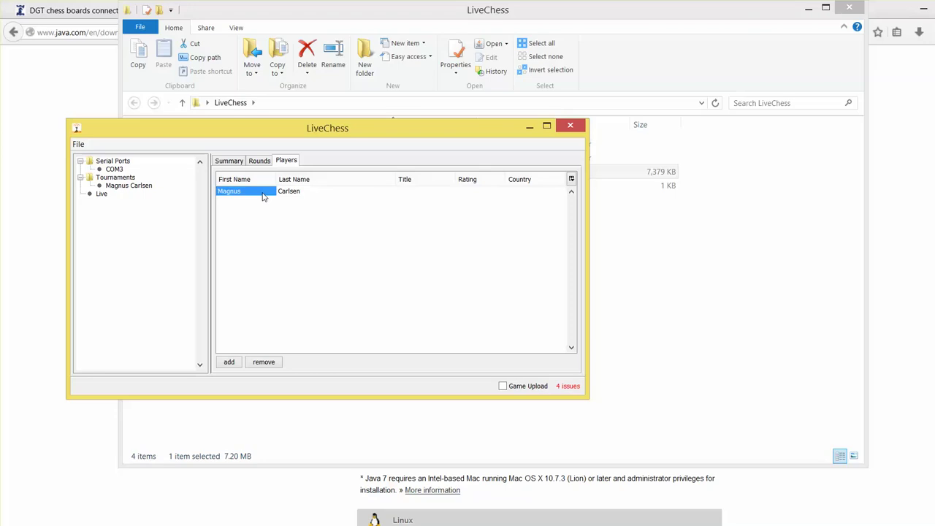
Step: Set the player's title to GM and rating to 2881
double_click(409, 191)
type("GM")
key("Return")
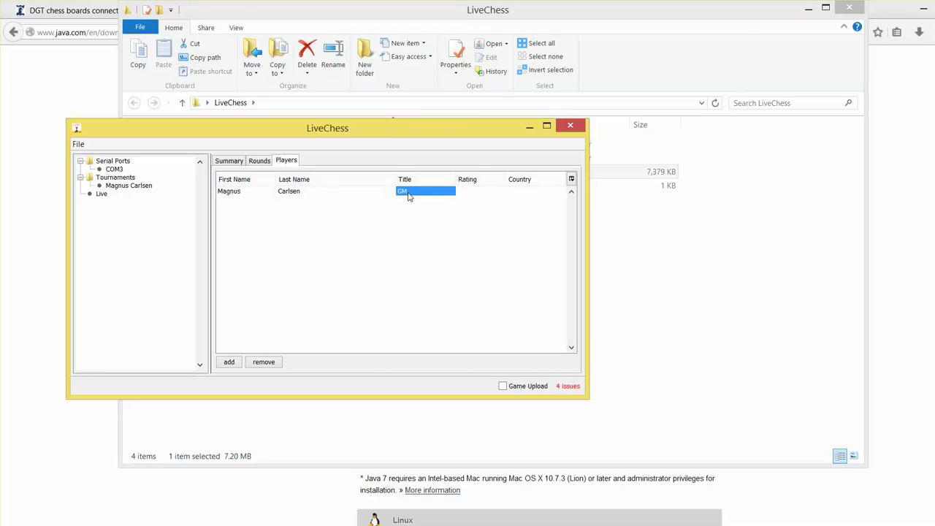
double_click(477, 193)
key("Tab")
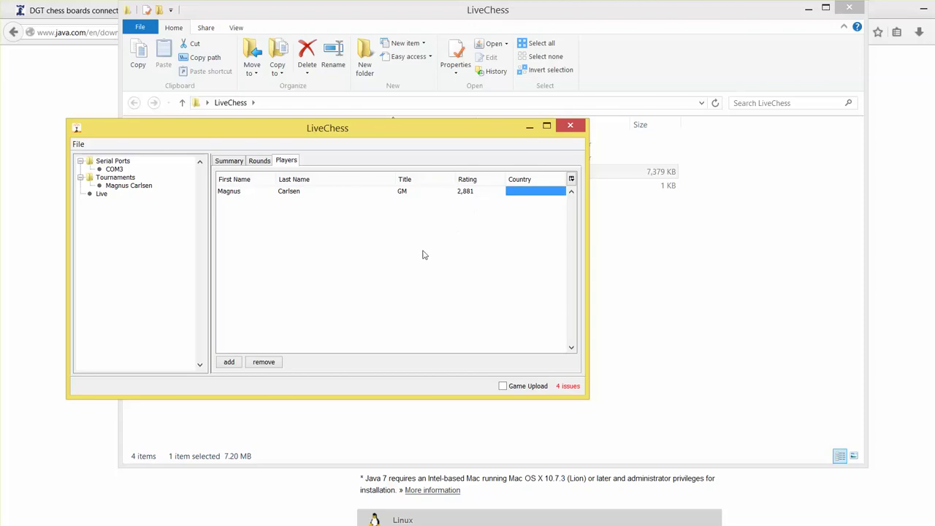
Step: Add round 1 to the tournament, date it 15-May-2014 and add a game to the round
left_click(260, 161)
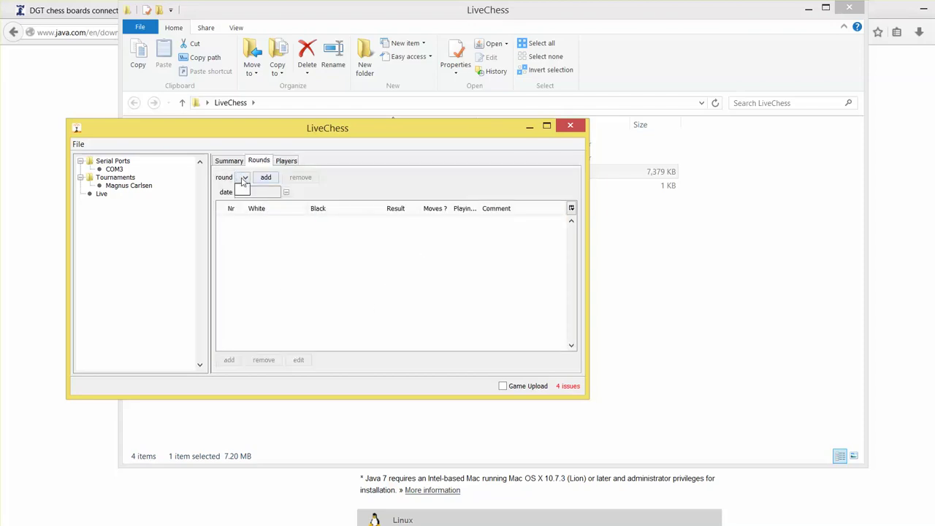
left_click(266, 177)
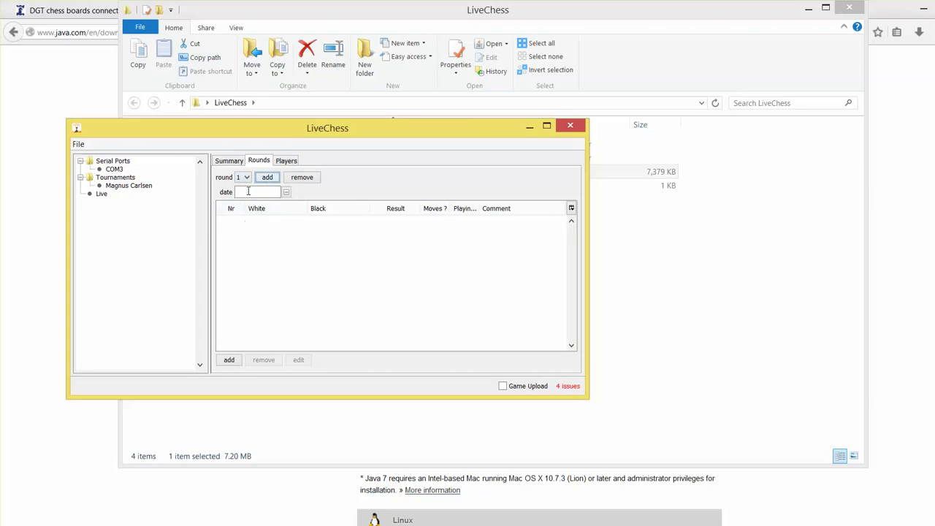
left_click(286, 192)
left_click(319, 254)
left_click(228, 359)
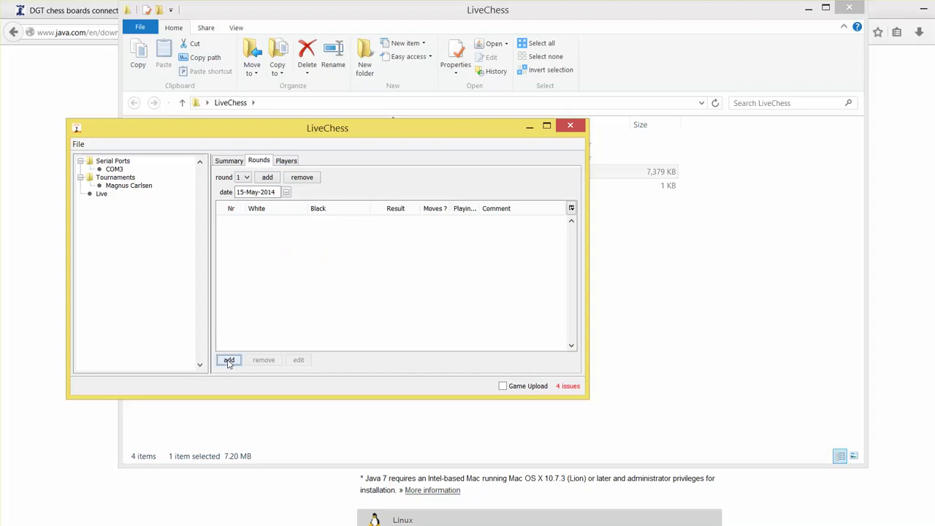
Step: Assign Magnus Carlsen as the White player of the game in round 1
left_click(256, 223)
left_click(256, 223)
left_click(259, 232)
left_click(317, 227)
left_click(320, 256)
Step: Add a second player to the tournament with first name Amazing and last name Audience
left_click(288, 161)
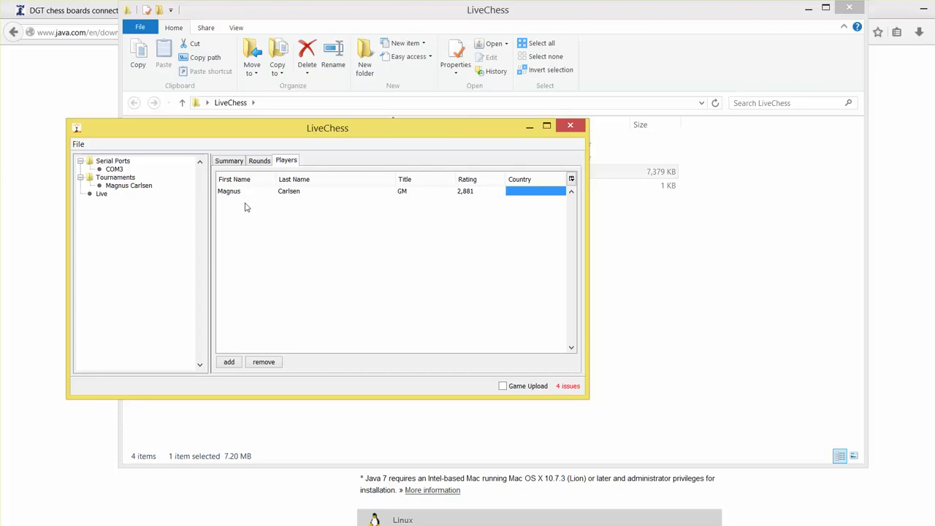
left_click(233, 365)
double_click(289, 200)
triple_click(289, 200)
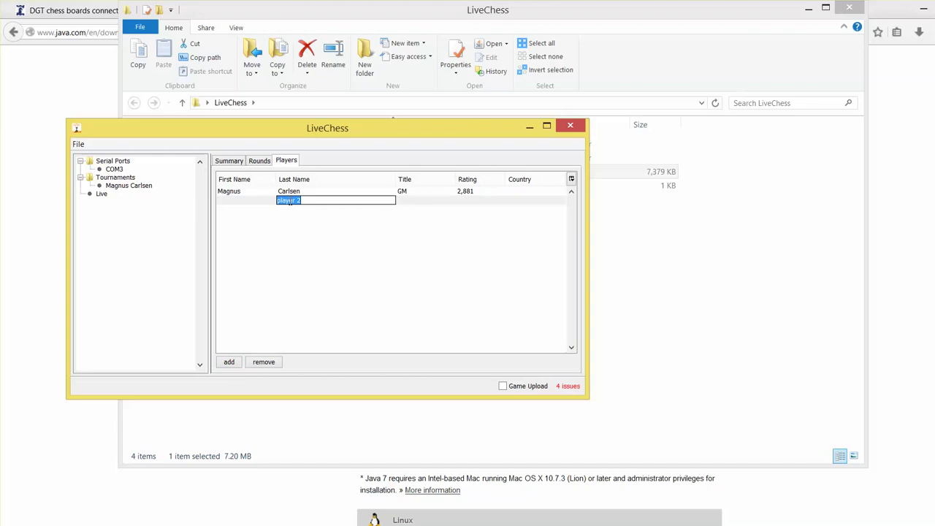
key("shift+Tab")
type("Amazing")
key("Tab")
type("Audience")
key("Tab")
Step: Assign Amazing Audience as the Black player of the game in round 1
left_click(255, 164)
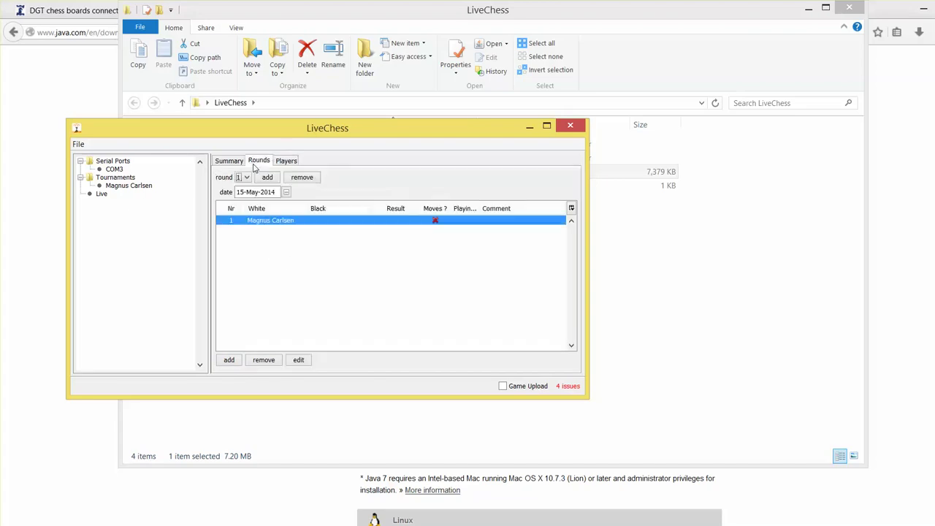
left_click(344, 221)
left_click(344, 221)
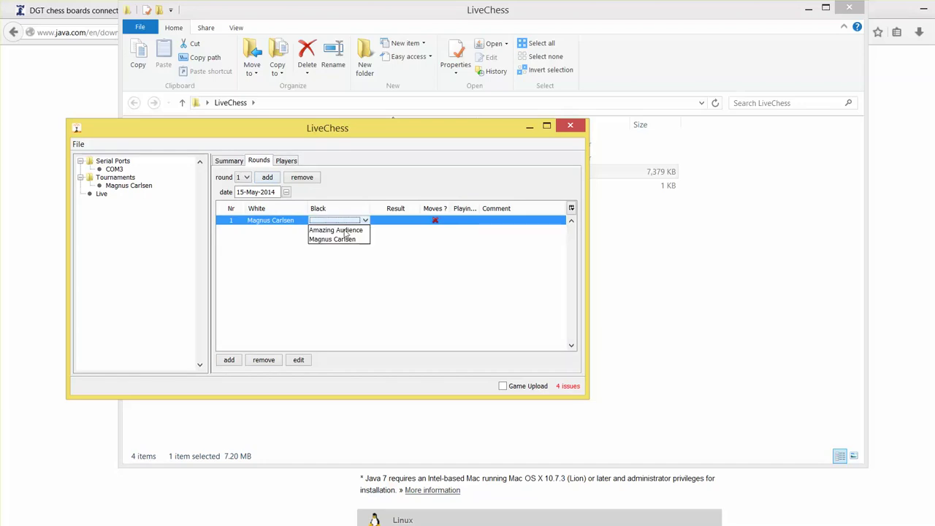
left_click(346, 233)
left_click(340, 221)
left_click(341, 230)
left_click(339, 247)
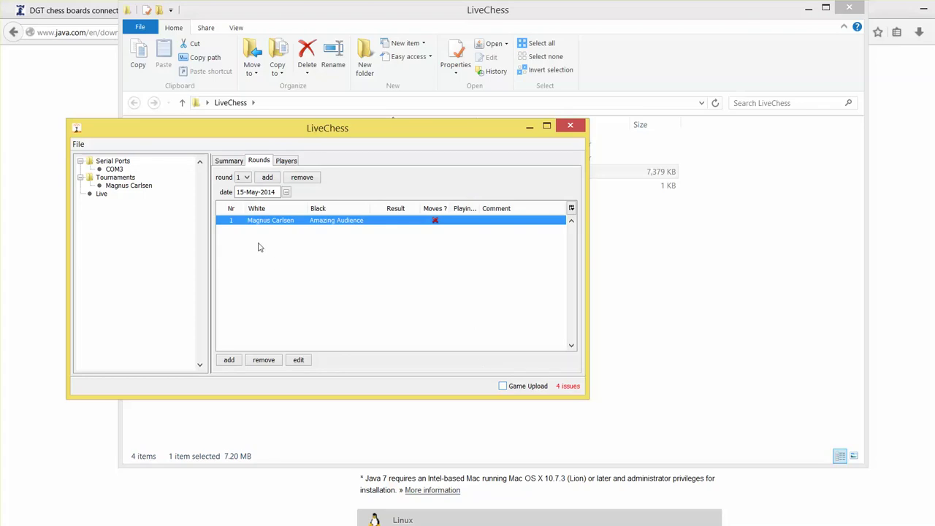
Step: Check the tournament's summary and the ID of the board connected through COM5
left_click(233, 165)
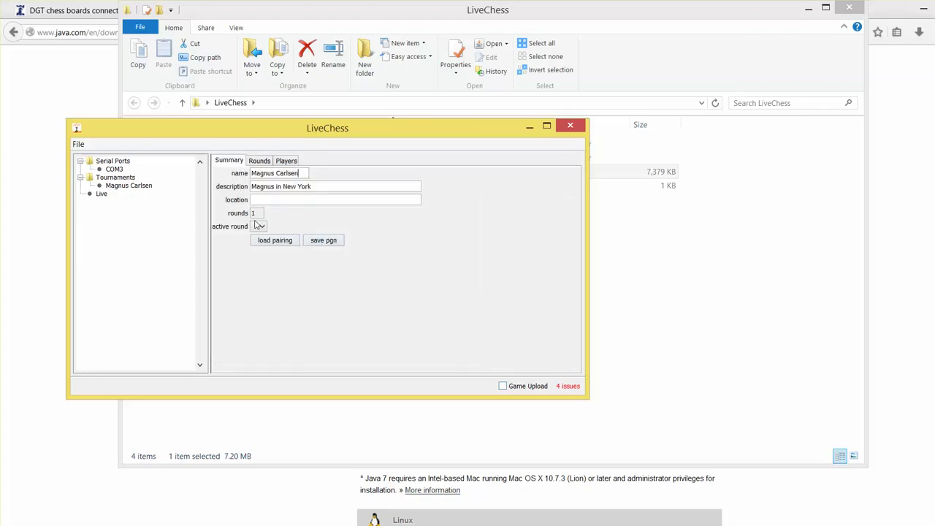
left_click(119, 187)
left_click(120, 178)
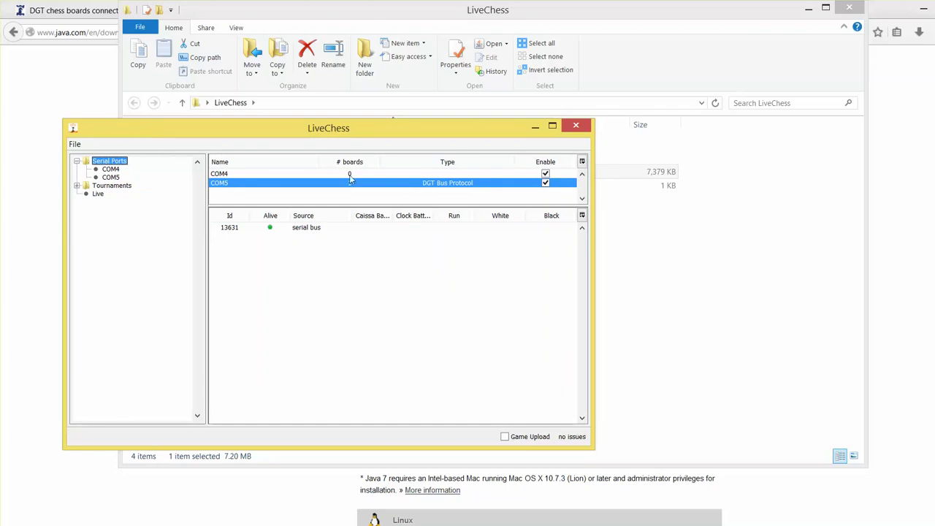
left_click(228, 229)
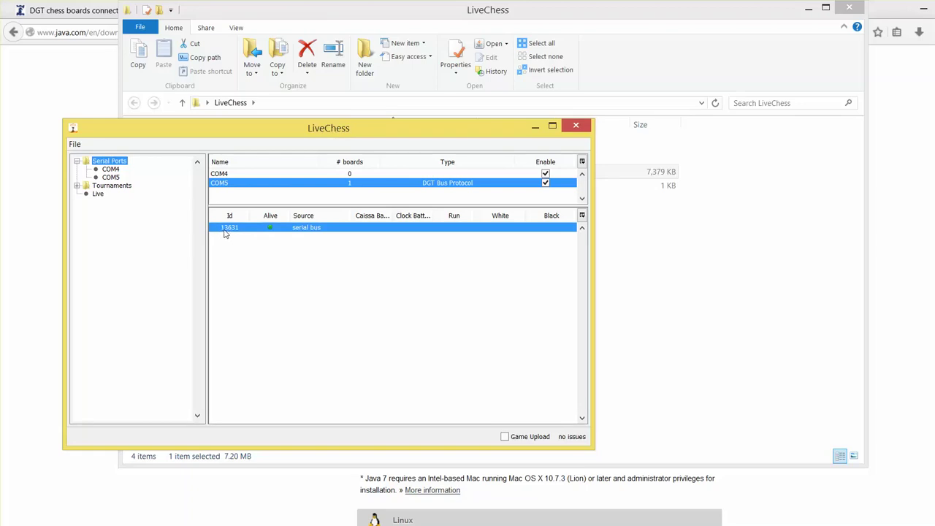
Step: Review the summary, rounds and players of the Magnus Carlsen tournament
left_click(110, 185)
left_click(76, 186)
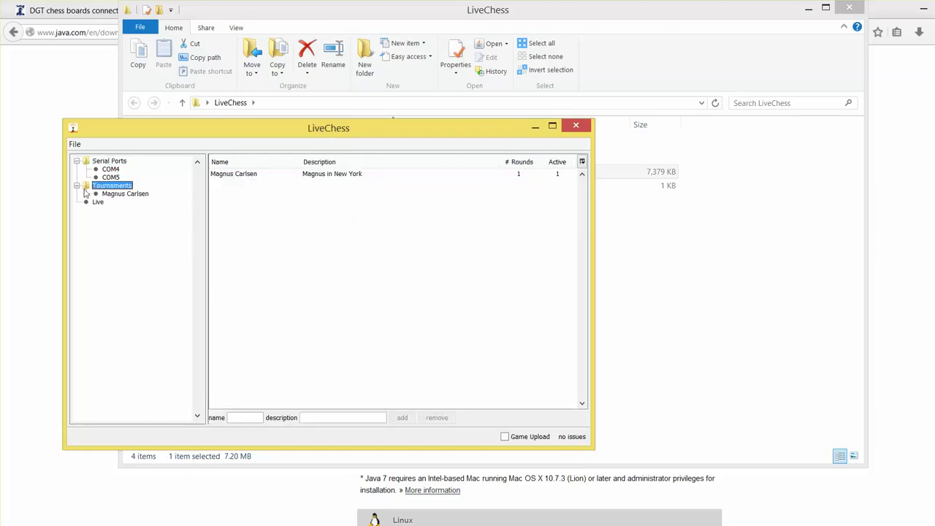
left_click(111, 194)
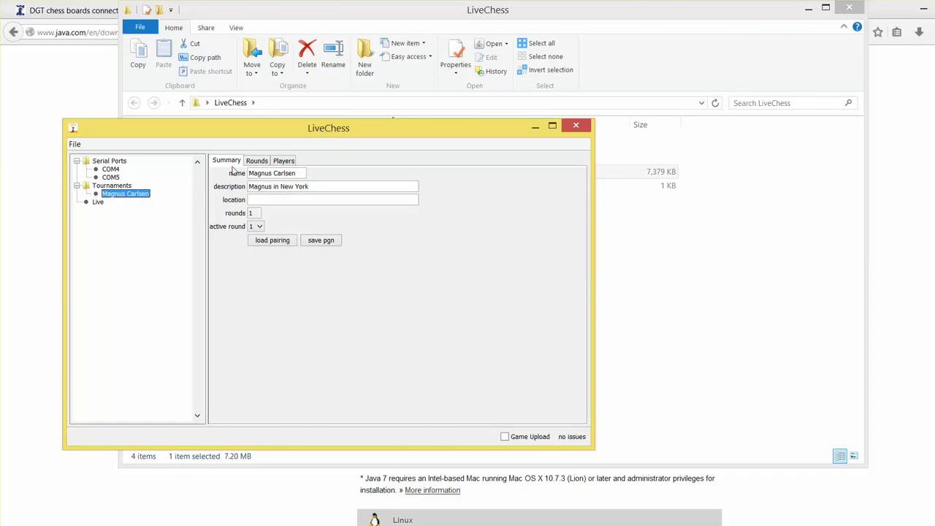
left_click(259, 162)
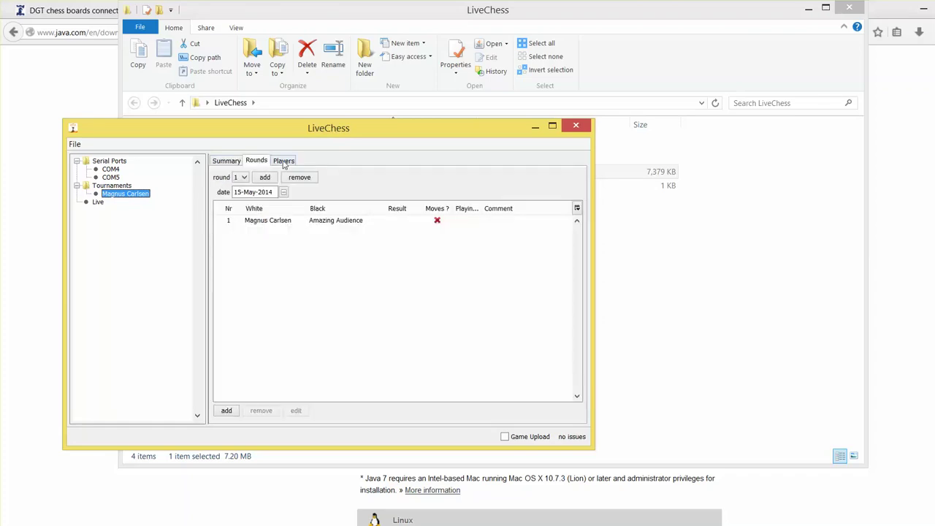
left_click(284, 162)
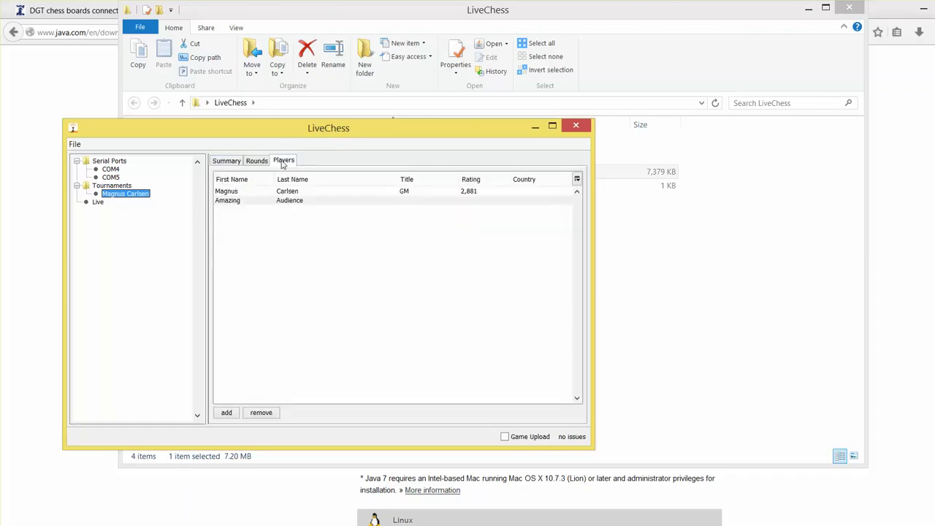
left_click(224, 161)
Step: Assign the electronic board with DGT ID 13631 to table 1 in the tournament's live e-board setup
left_click(101, 203)
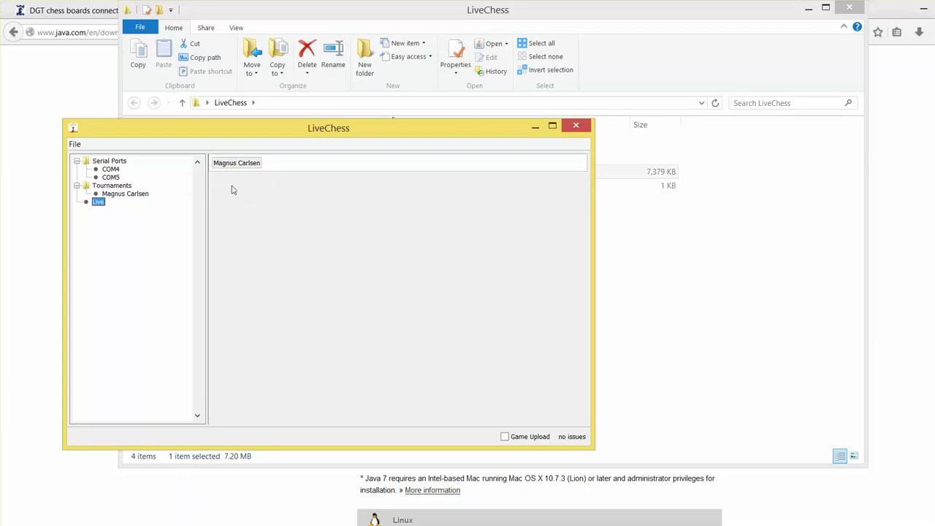
left_click(248, 163)
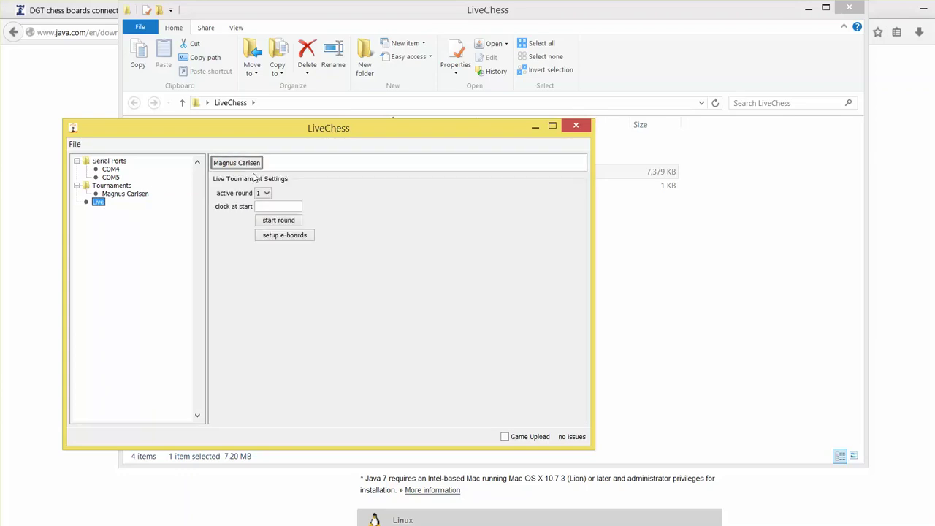
left_click(289, 239)
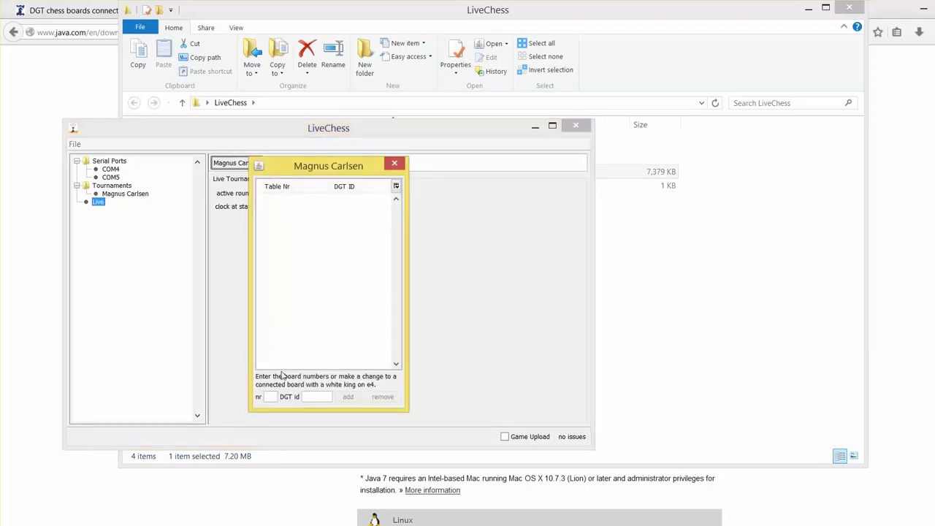
left_click(271, 397)
type("1")
left_click(313, 396)
type("13631")
left_click(348, 397)
left_click(340, 201)
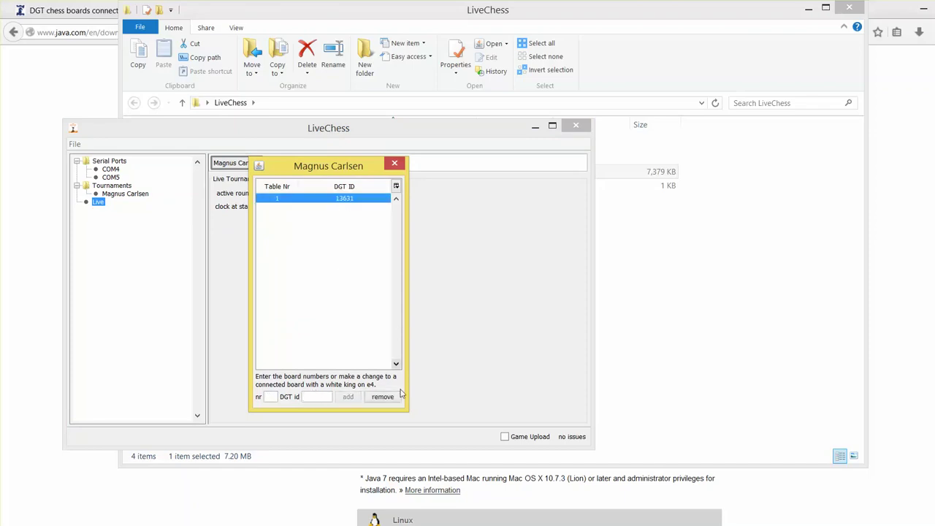
left_click(395, 163)
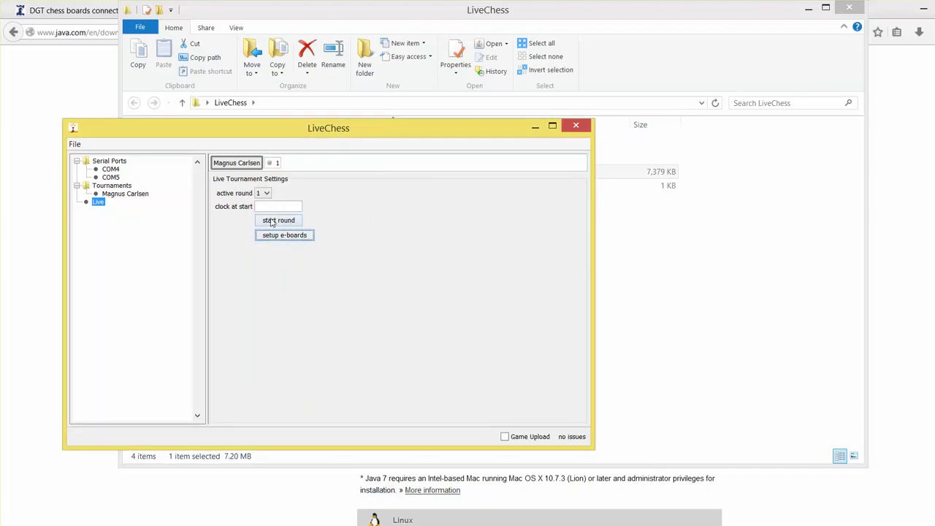
Step: Start the active round and turn off the clock check for table 1
left_click(272, 224)
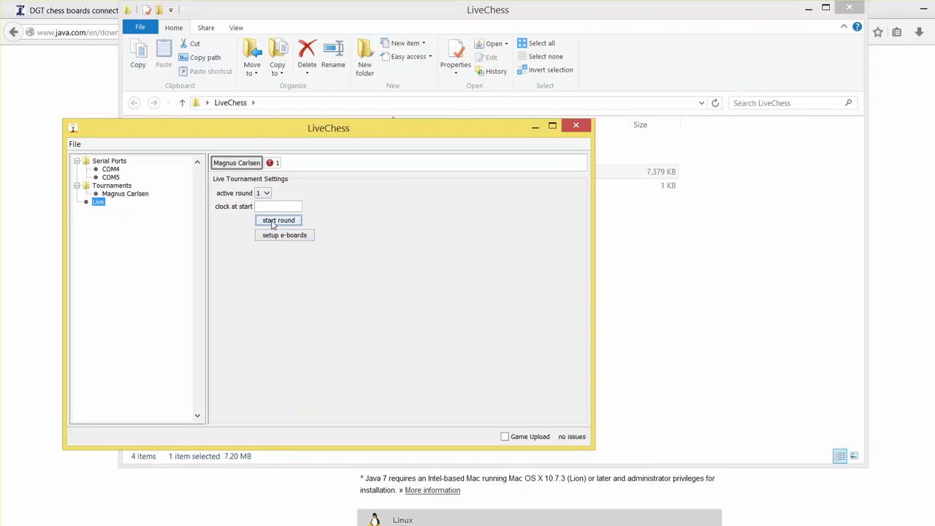
left_click(273, 163)
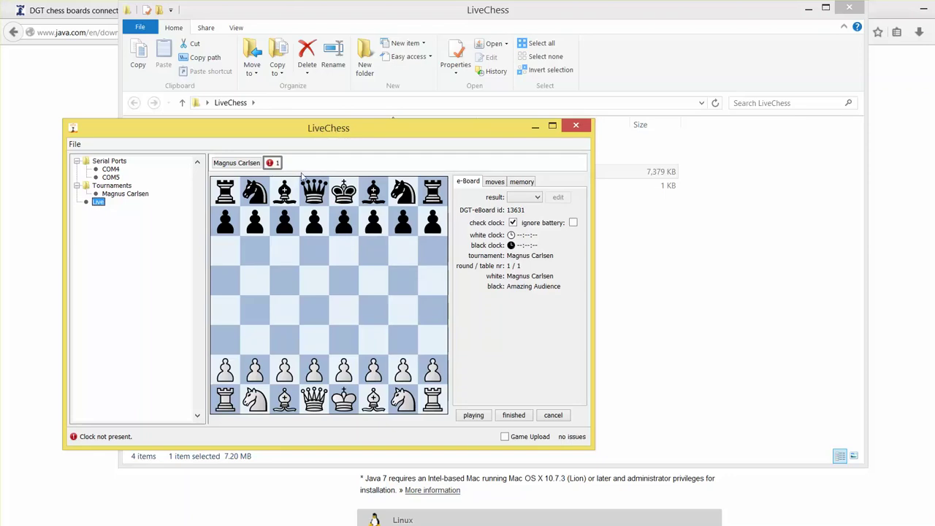
left_click(513, 223)
left_click(514, 223)
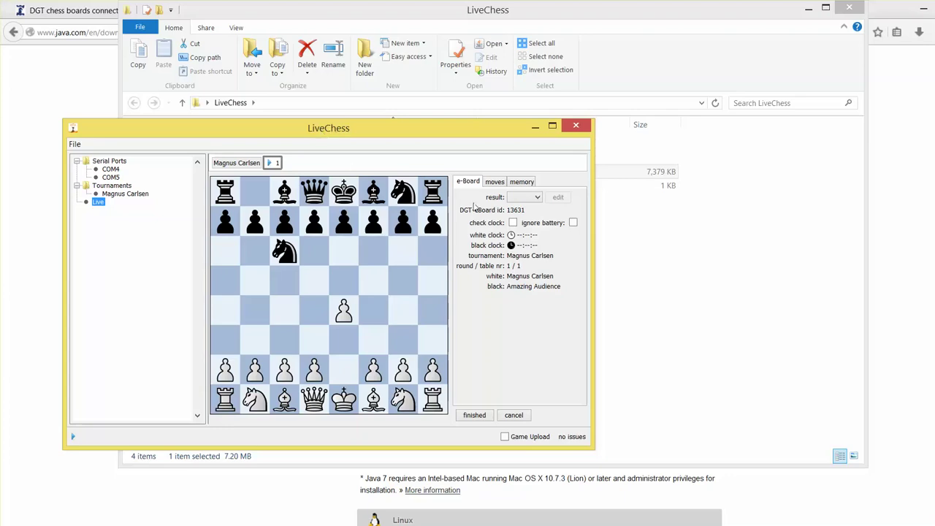
Step: Show the live game's move list and launch livechess-viewer-1.4.2.jar from the LiveChess folder
left_click(494, 183)
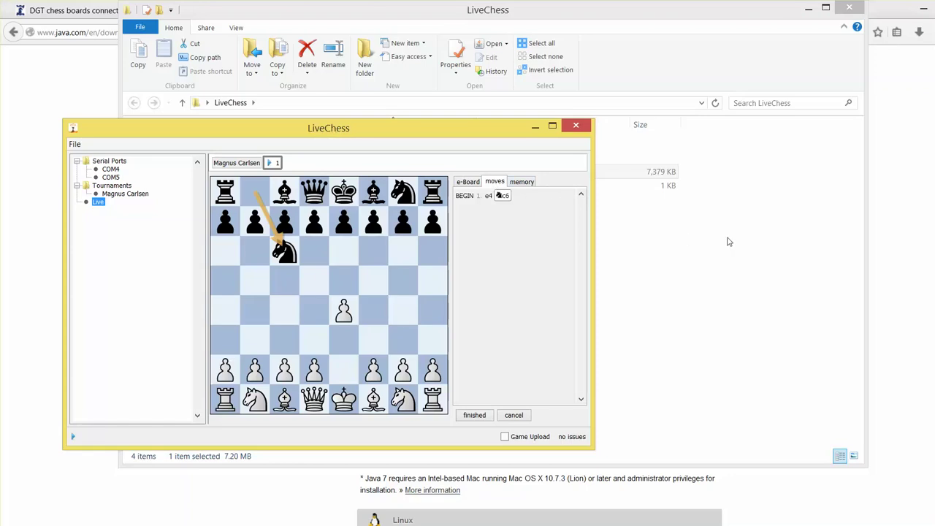
left_click(685, 278)
left_click(686, 278)
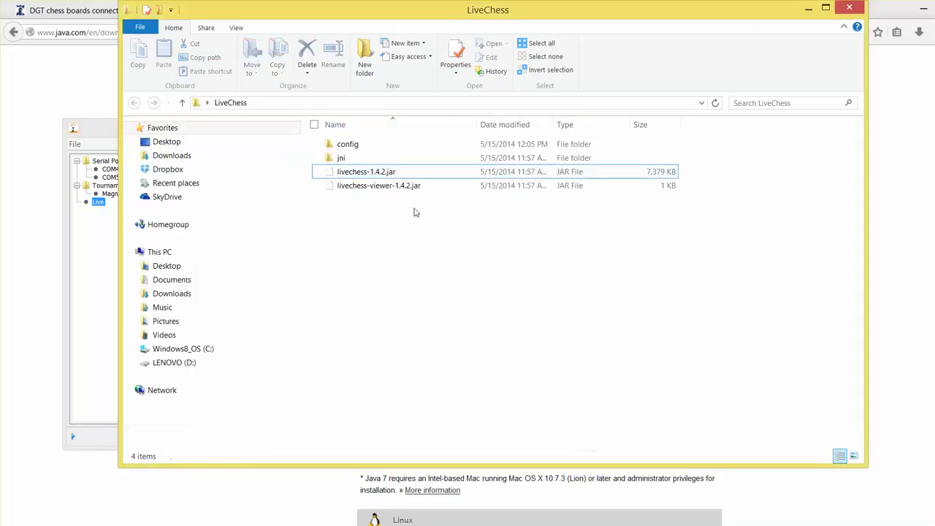
left_click(364, 187)
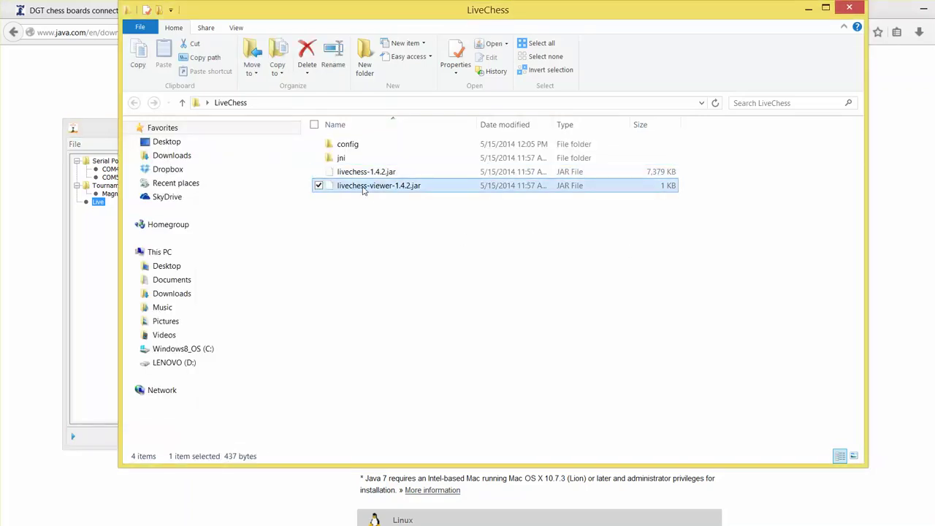
double_click(363, 187)
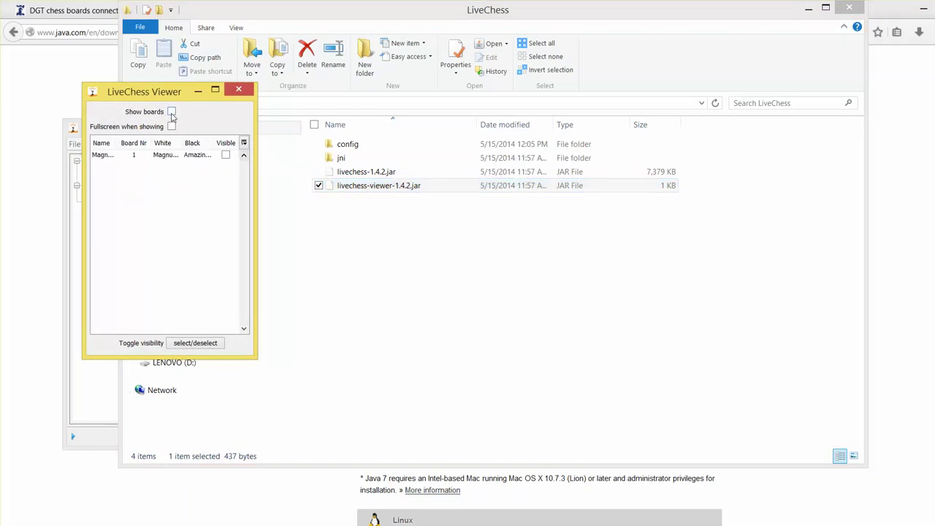
Step: Make board 1 visible in LiveChess Viewer with boards shown, and toggle its display to fullscreen and back
left_click(165, 157)
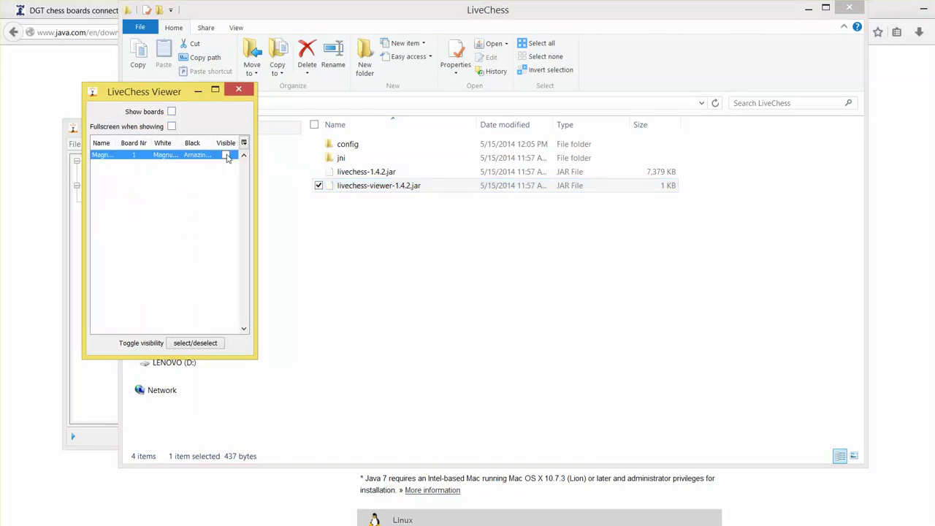
left_click(172, 111)
left_click_drag(217, 113, 381, 103)
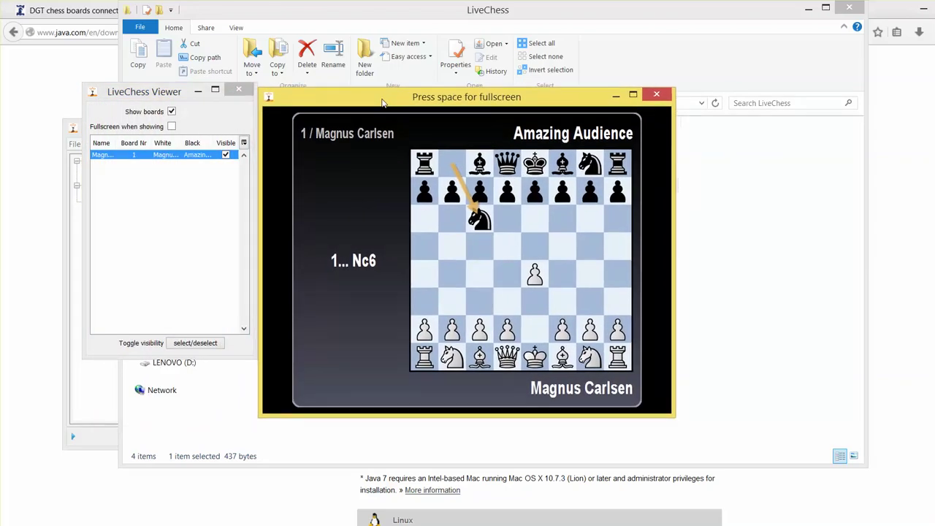
key("space")
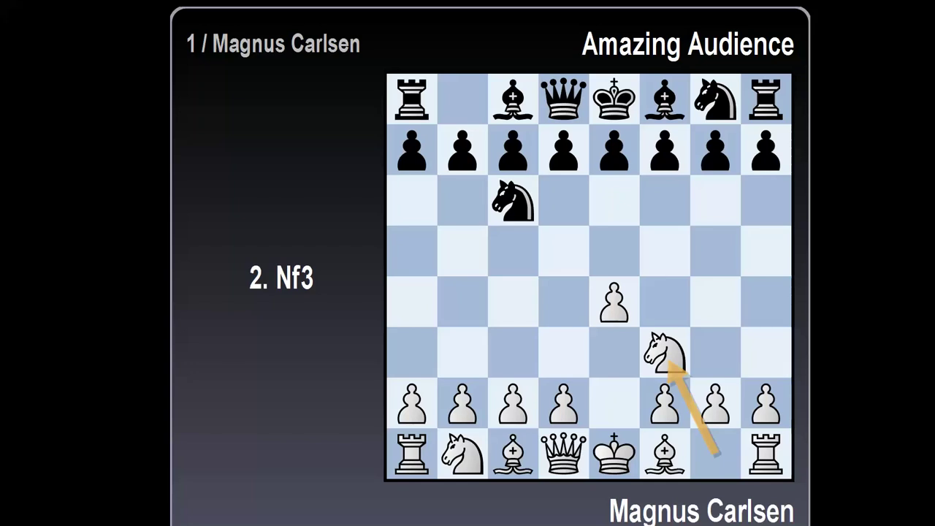
key("space")
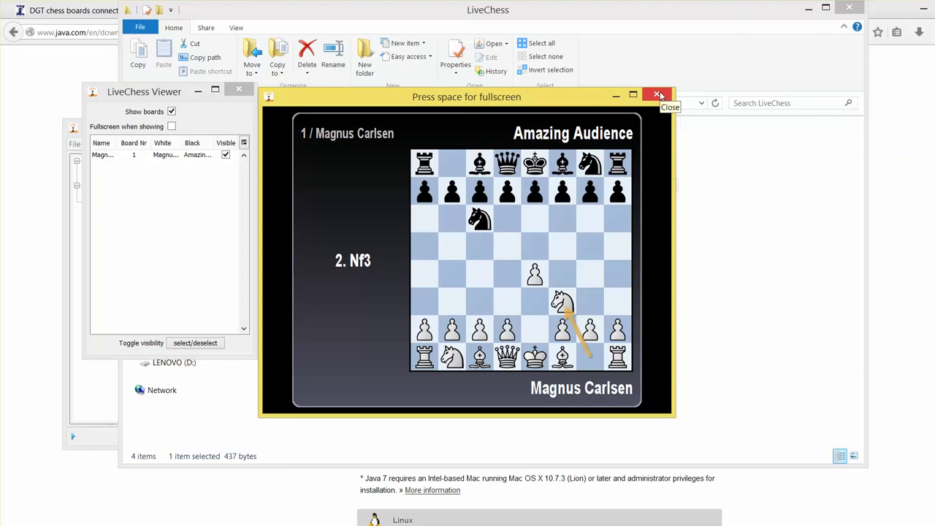
Step: Rearrange the board display and viewer windows and bring the main LiveChess window to the front
left_click_drag(586, 99, 614, 110)
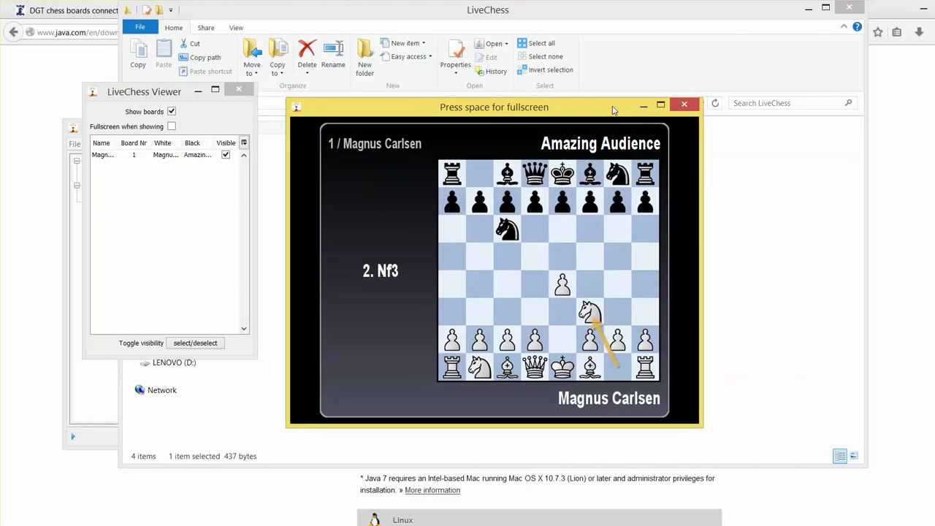
left_click_drag(182, 94, 155, 202)
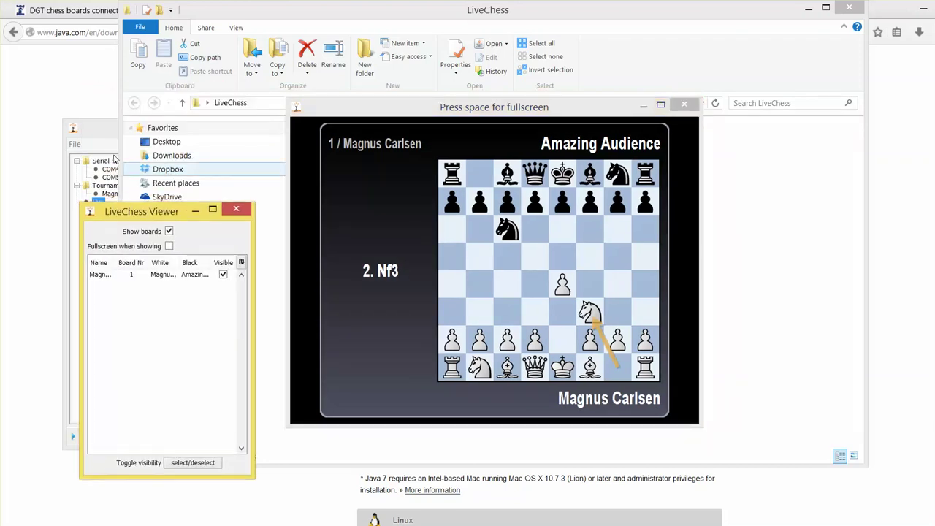
left_click(107, 132)
left_click_drag(198, 133, 189, 90)
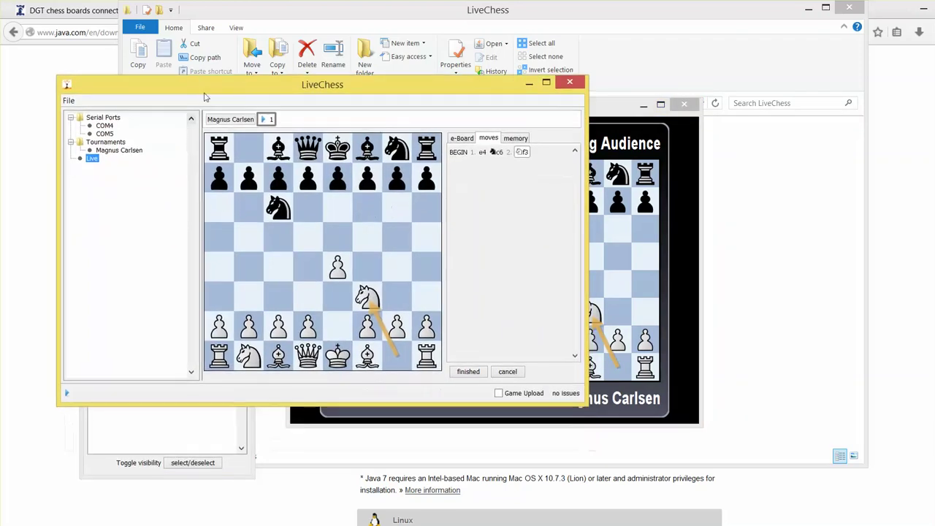
Step: Mark the table 1 game as finished and completed, and set its result to 1-0
left_click(468, 372)
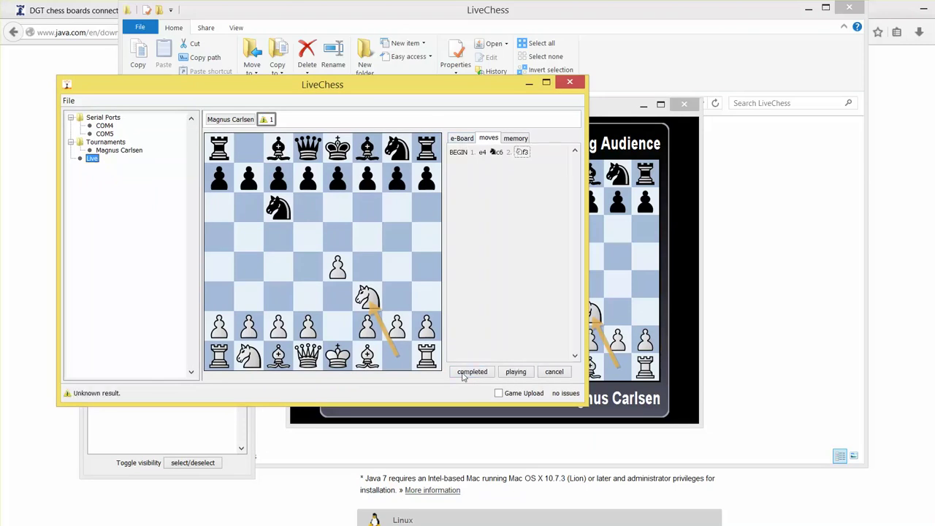
left_click(478, 374)
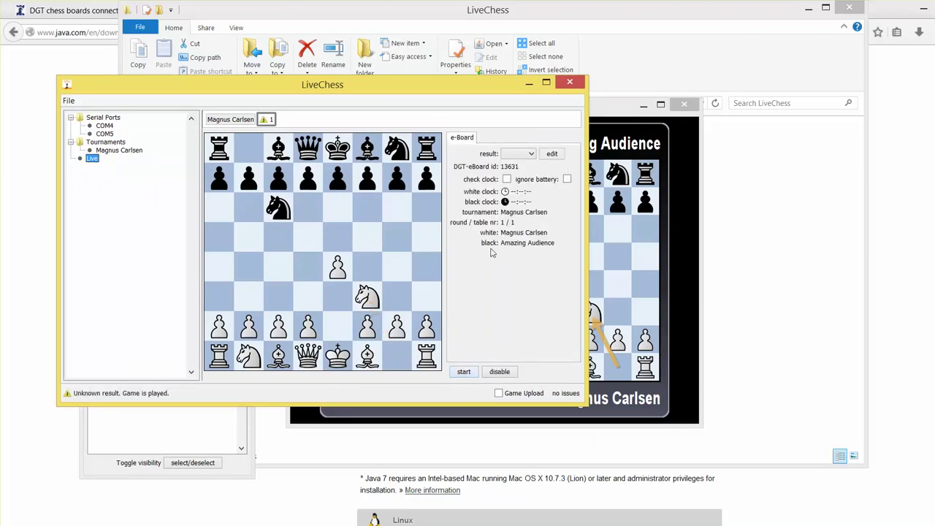
left_click(516, 154)
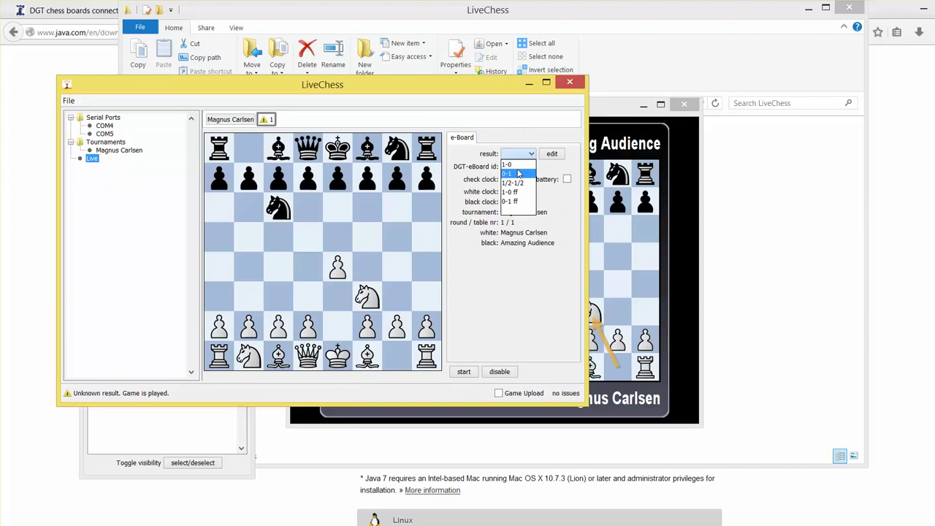
left_click(517, 166)
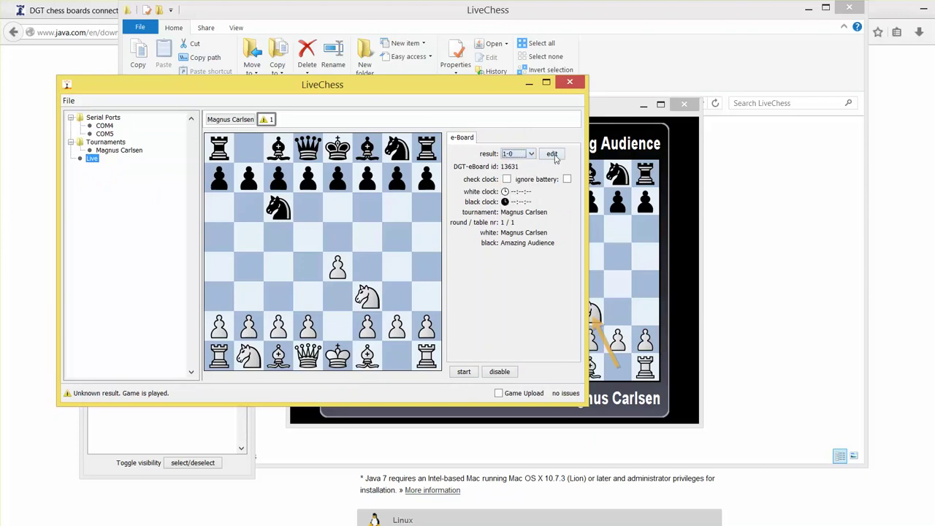
Step: Open the completed game for editing, step back through its recorded moves to e4 and close the editor
left_click(553, 154)
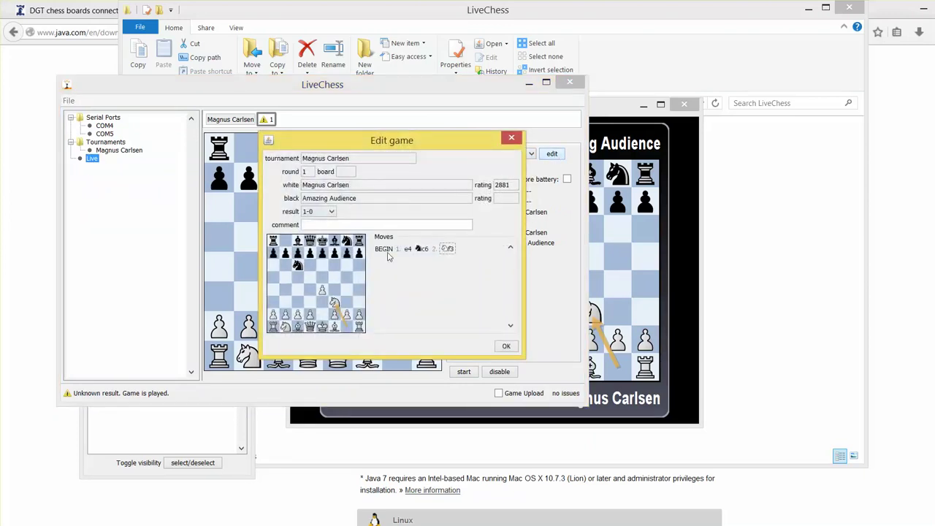
left_click(421, 252)
left_click(406, 249)
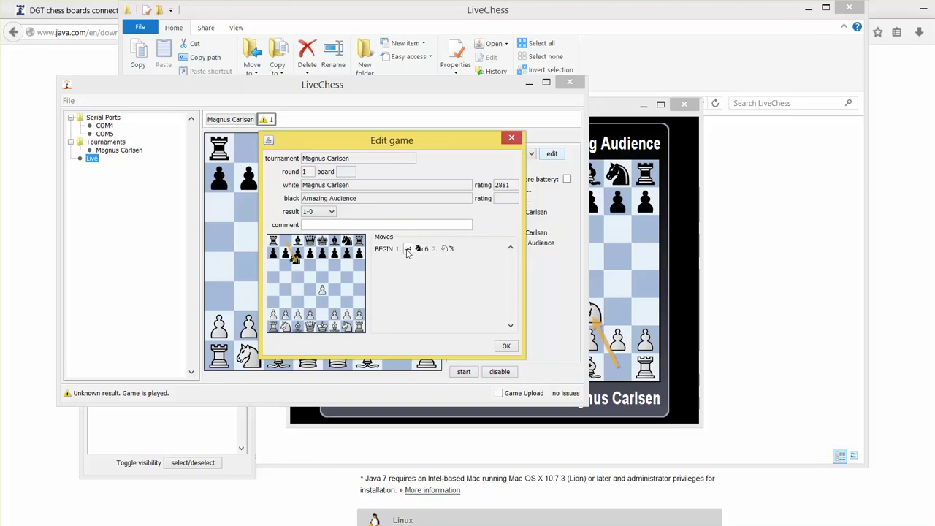
left_click(507, 346)
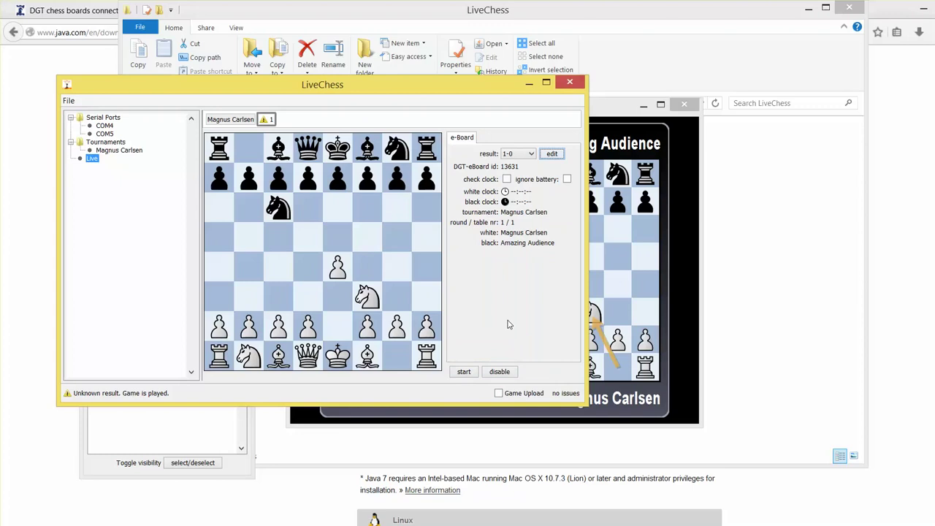
Step: Bring the viewer's board display to the front and move it lower, clear of the main window's toolbar
left_click(612, 107)
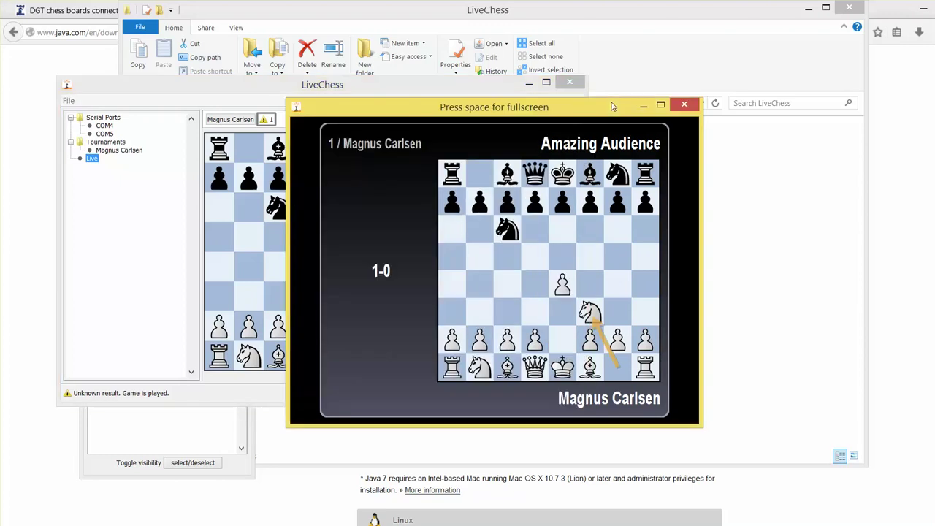
left_click_drag(613, 107, 665, 156)
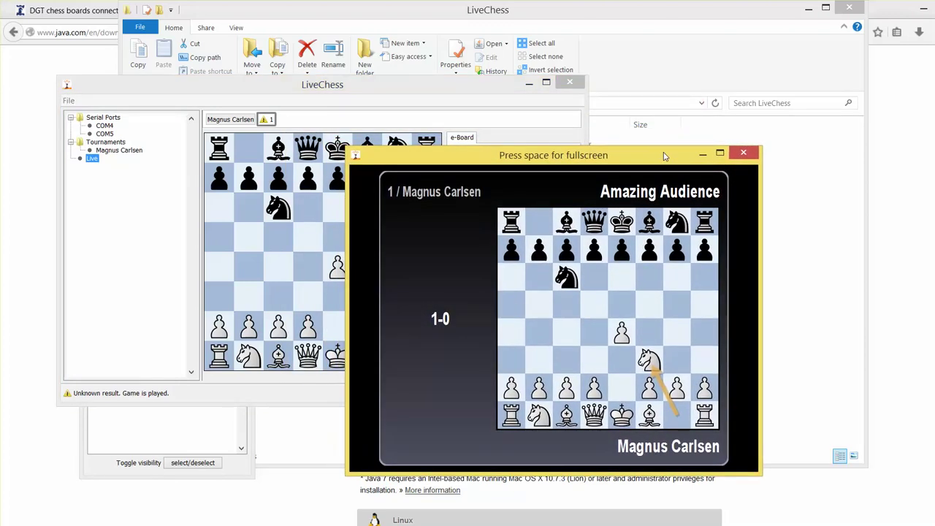